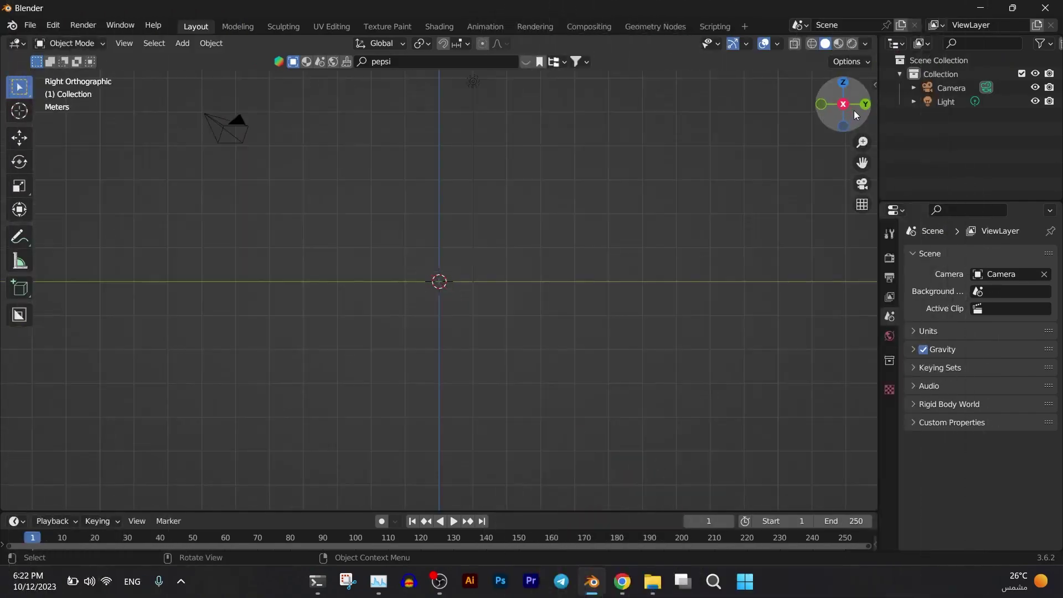
# - Add the Pepsi can picture as a reference image in the right orthographic view
pyautogui.moveTo(437, 421)
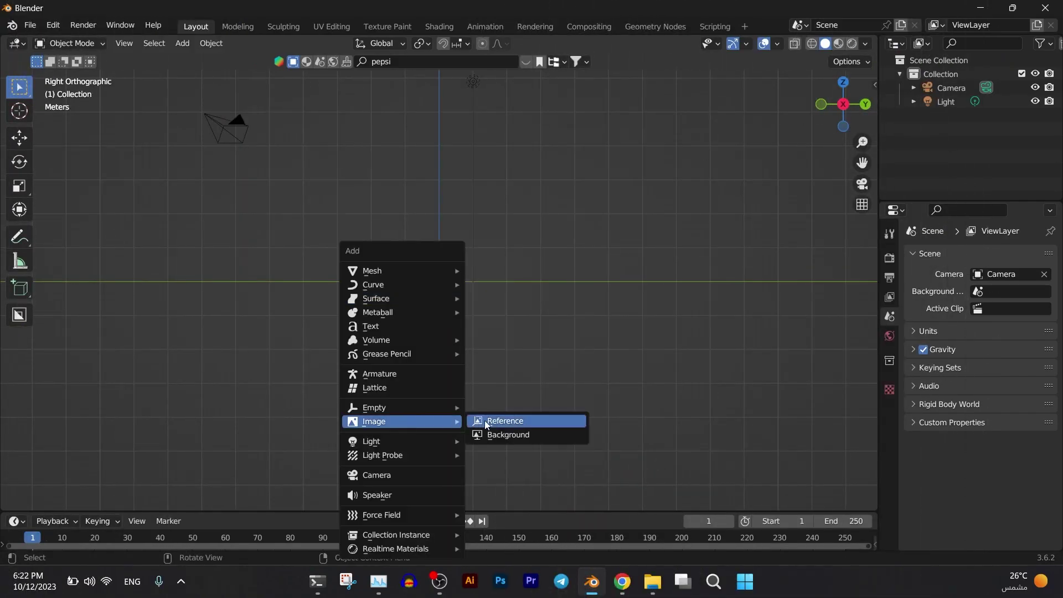
pyautogui.click(514, 420)
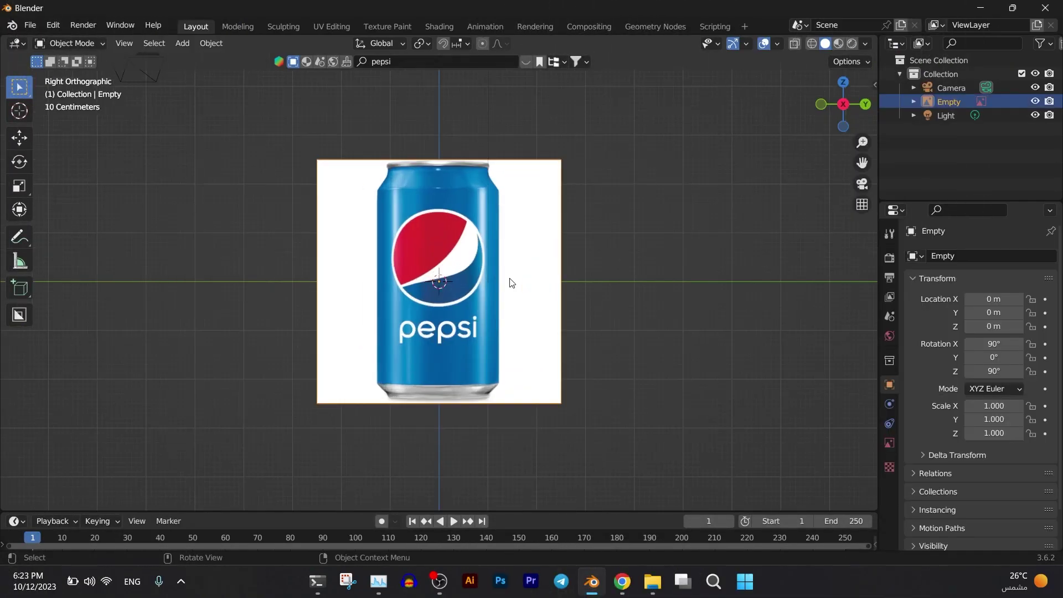
pyautogui.scroll(4, 508, 278)
# - Add a single-vertex mesh and move the vertex to the lower corner of the can in the reference image
pyautogui.hotkey('shift', 'a')
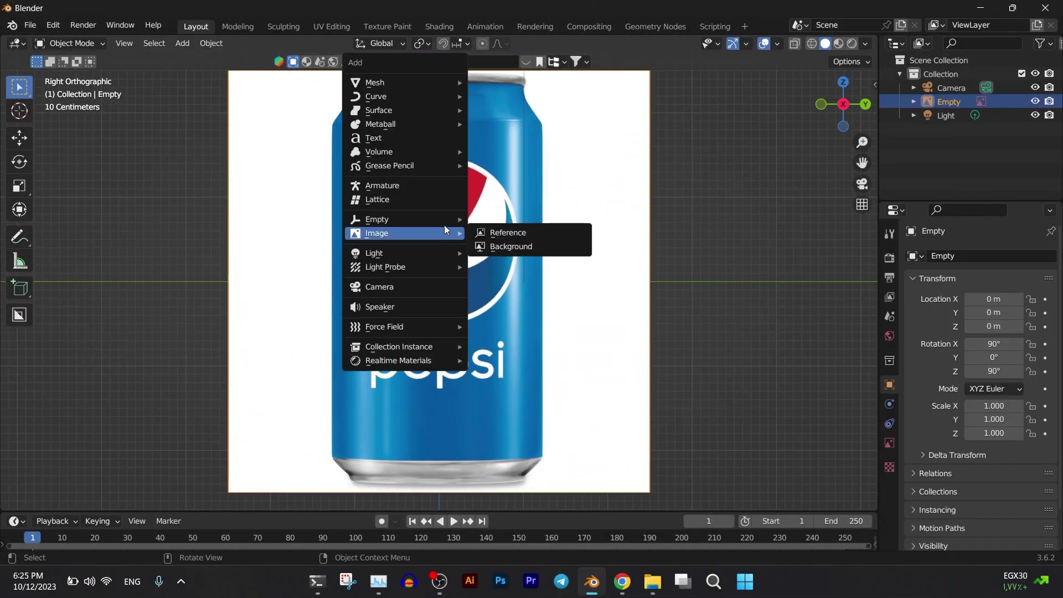
pyautogui.moveTo(437, 83)
pyautogui.moveTo(503, 254)
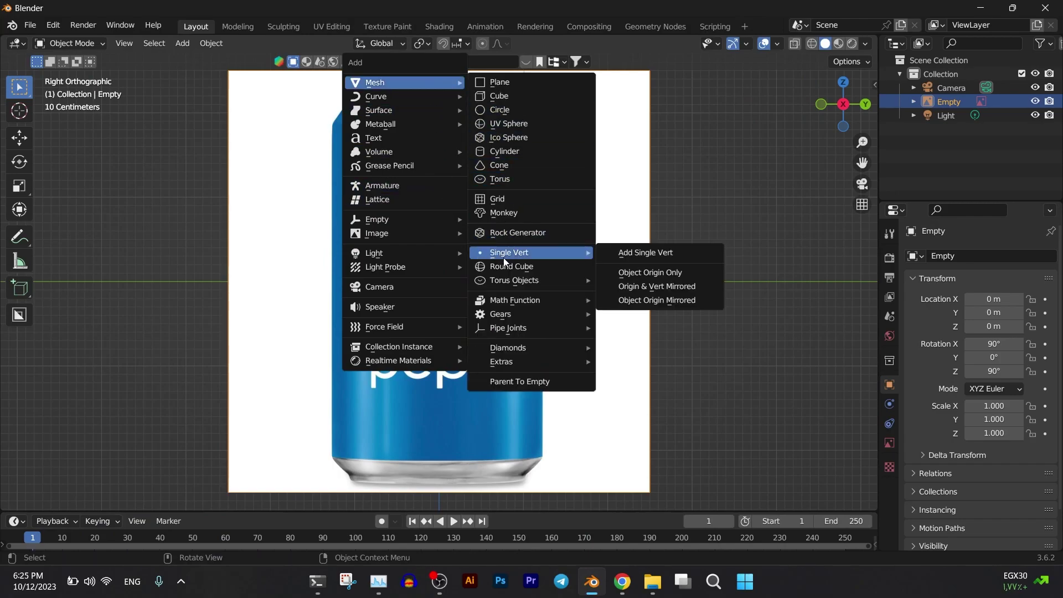
pyautogui.click(626, 252)
pyautogui.press('g')
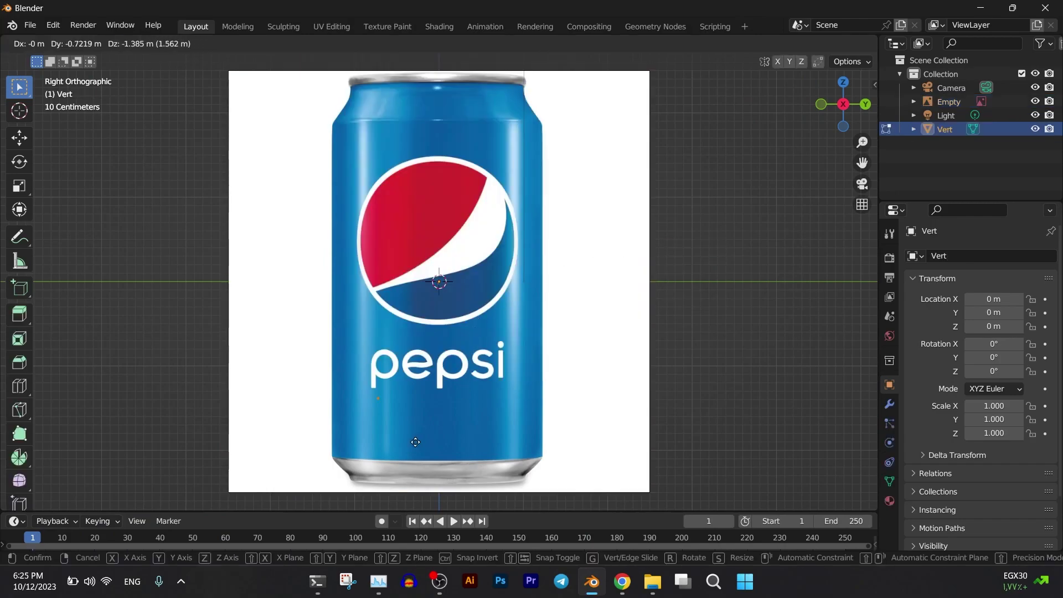
pyautogui.click(562, 67)
# - Extrude vertices along the can's curved base edge and up its lower bevel to where the blue side wall begins
pyautogui.scroll(5, 766, 435)
pyautogui.keyDown('shift'); pyautogui.moveTo(768, 433); pyautogui.dragTo(604, 506, button='middle'); pyautogui.keyUp('shift')
pyautogui.scroll(2, 604, 506)
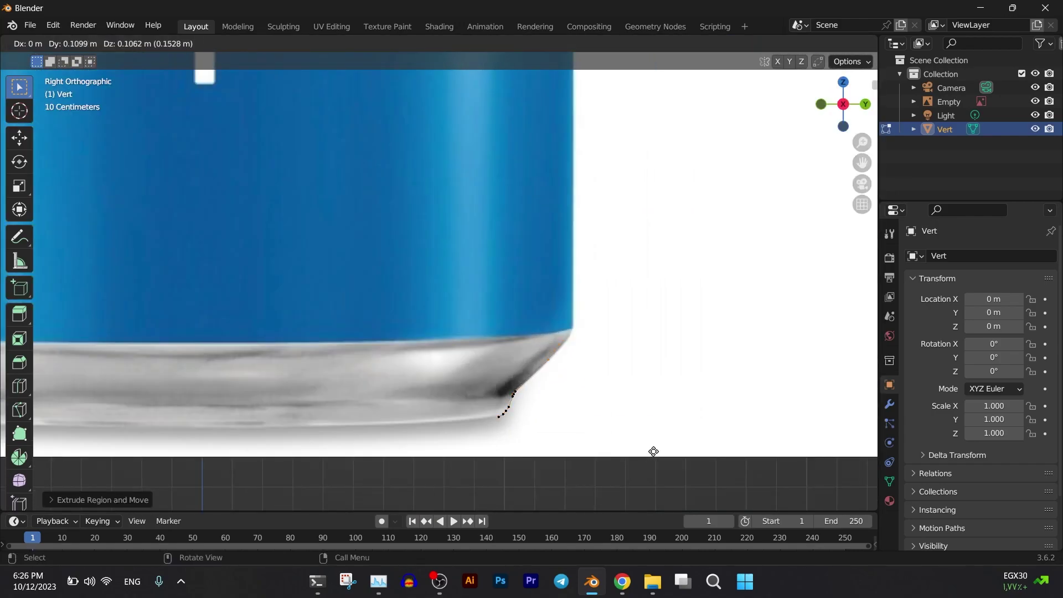
pyautogui.rightClick(697, 417)
pyautogui.press('g')
pyautogui.click(698, 414)
pyautogui.click(695, 339)
# - Extrude a vertex up the straight side wall and place it exactly where the can's shoulder begins
pyautogui.scroll(-4, 673, 326)
pyautogui.keyDown('shift'); pyautogui.moveTo(652, 314); pyautogui.dragTo(642, 415, button='middle'); pyautogui.keyUp('shift')
pyautogui.scroll(-2, 623, 354)
pyautogui.keyDown('shift'); pyautogui.moveTo(611, 296); pyautogui.dragTo(626, 444, button='middle'); pyautogui.keyUp('shift')
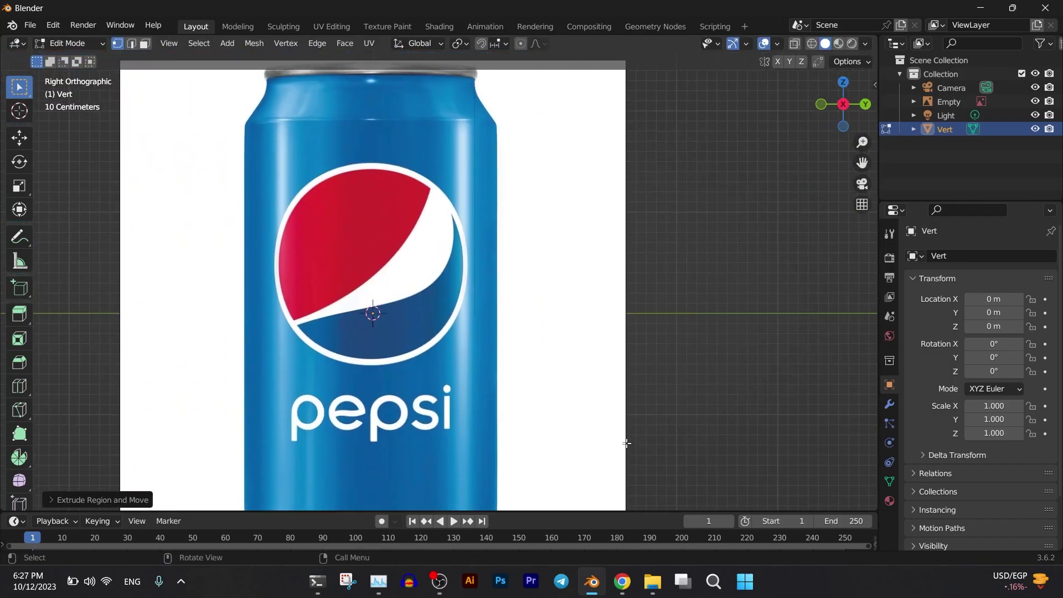
pyautogui.click(625, 504)
pyautogui.keyDown('shift'); pyautogui.moveTo(626, 504); pyautogui.dragTo(584, 152, button='middle'); pyautogui.keyUp('shift')
pyautogui.scroll(11, 556, 150)
pyautogui.press('g')
pyautogui.click(557, 380)
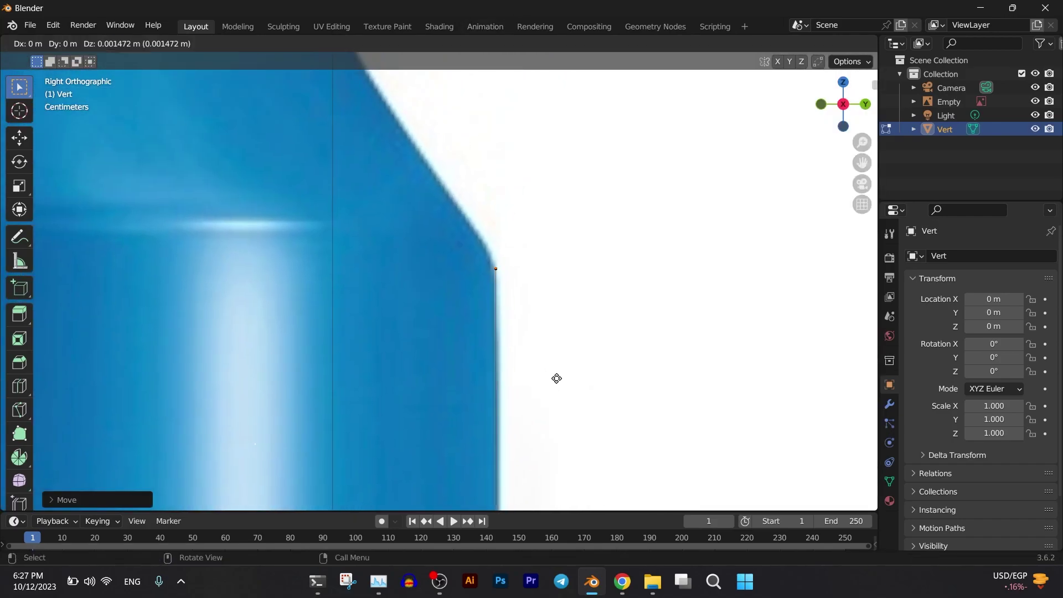
# - Extrude a run of closely spaced vertices around the rounded shoulder corner of the can
pyautogui.press('e')
pyautogui.click(553, 370)
pyautogui.press('e')
pyautogui.click(548, 361)
pyautogui.press('e')
pyautogui.click(543, 350)
pyautogui.press('e')
pyautogui.click(537, 340)
pyautogui.press('e')
pyautogui.click(530, 330)
pyautogui.press('n')
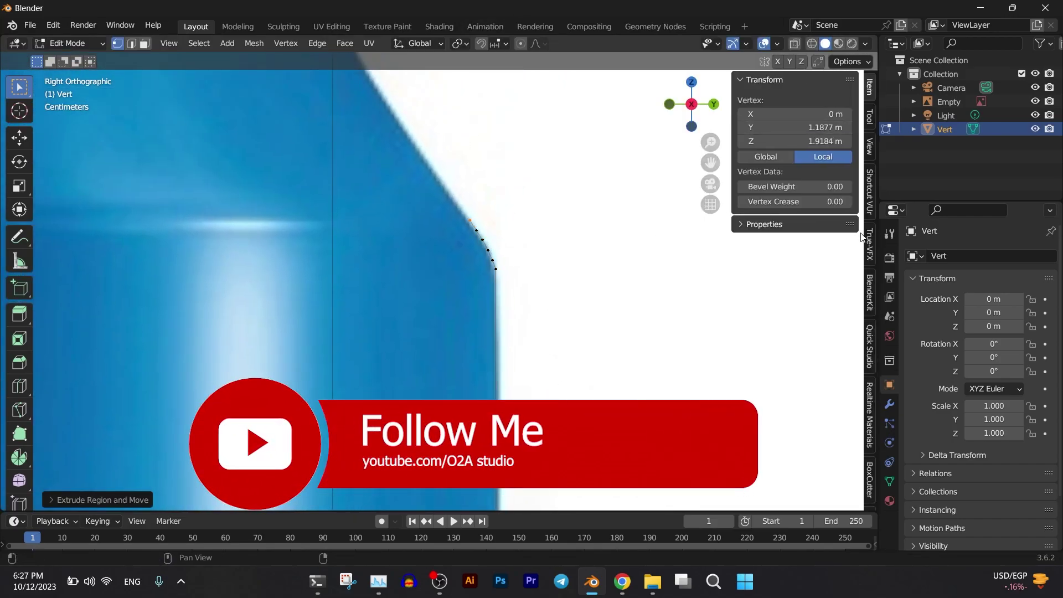
pyautogui.press('n')
# - Extend the profile up the sloped shoulder and around the curve of the can's neck with extruded vertices
pyautogui.click(487, 233)
pyautogui.scroll(-4, 492, 230)
pyautogui.keyDown('shift'); pyautogui.moveTo(498, 227); pyautogui.dragTo(604, 366, button='middle'); pyautogui.keyUp('shift')
pyautogui.scroll(5, 604, 367)
pyautogui.press('e')
pyautogui.click(492, 204)
pyautogui.press('e')
pyautogui.click(479, 180)
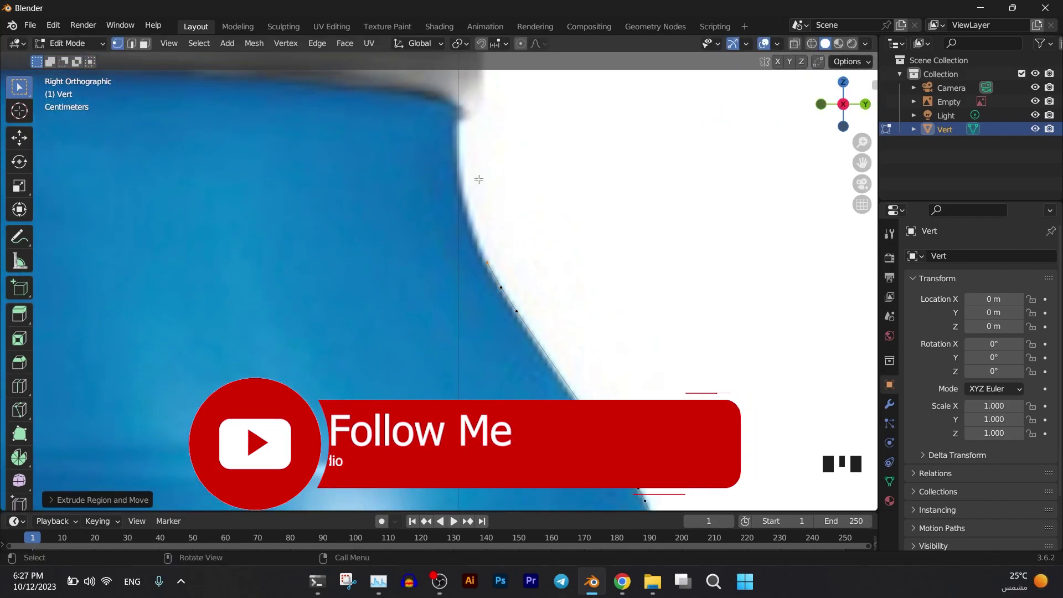
pyautogui.press('e')
pyautogui.click(469, 157)
pyautogui.press('e')
pyautogui.click(459, 134)
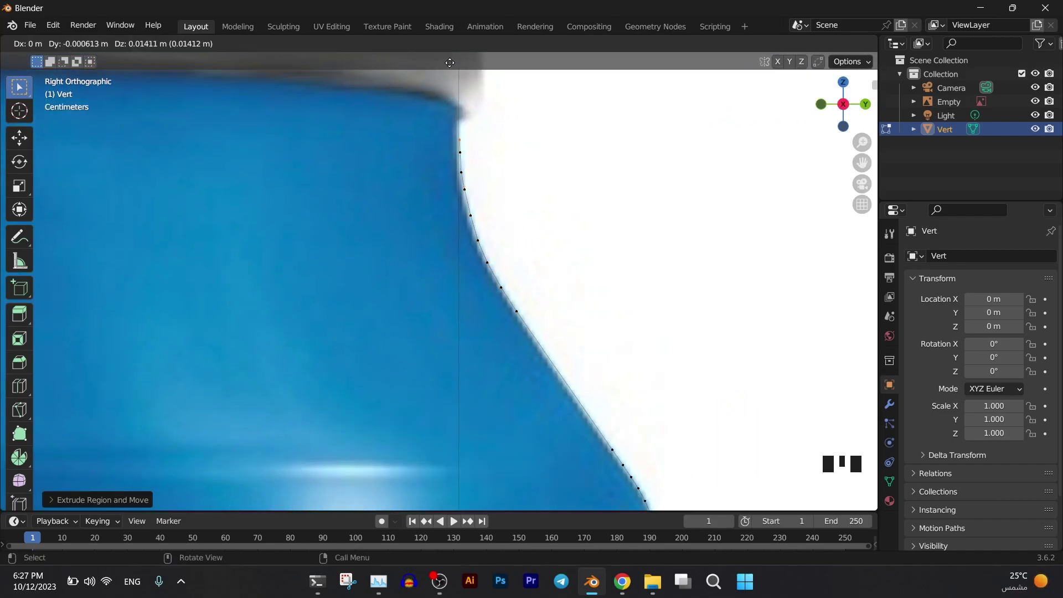
# - Extrude the profile to the top of the neck and outward along the underside of the metal rim
pyautogui.click(449, 506)
pyautogui.press('e')
pyautogui.click(448, 500)
pyautogui.press('e')
pyautogui.click(491, 125)
pyautogui.press('e')
pyautogui.click(499, 124)
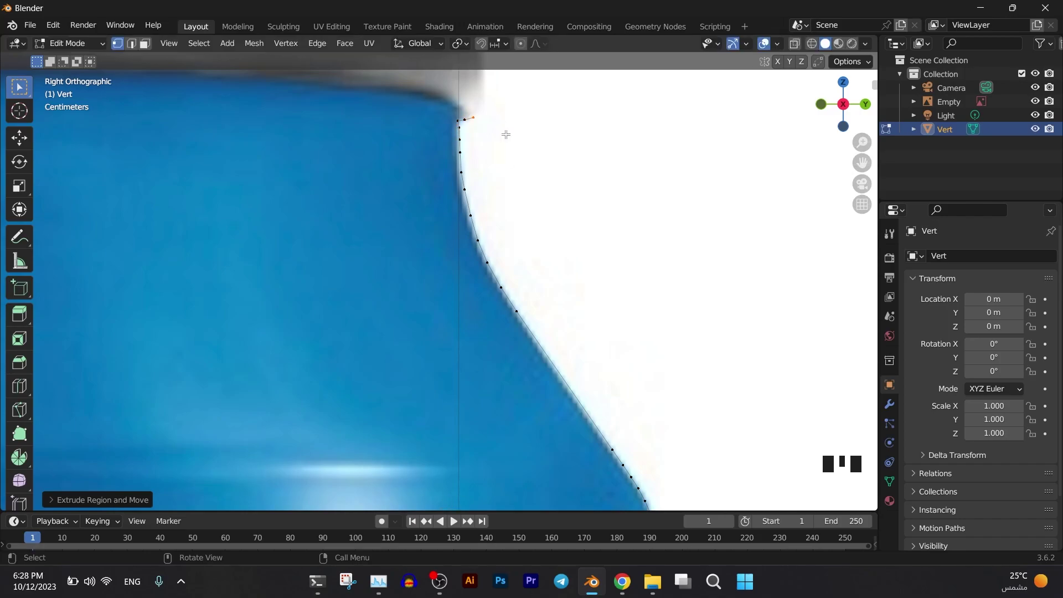
# - Trace the rounded outer edge of the metal rim with extruded vertices to finish the half profile
pyautogui.keyDown('shift'); pyautogui.moveTo(516, 142); pyautogui.dragTo(522, 356, button='middle'); pyautogui.keyUp('shift')
pyautogui.click(532, 296)
pyautogui.press('e')
pyautogui.click(532, 285)
pyautogui.press('e')
pyautogui.click(529, 273)
pyautogui.press('e')
pyautogui.click(525, 258)
pyautogui.press('e')
pyautogui.click(503, 231)
# - Spin the can profile around the Z axis to generate the can body
pyautogui.scroll(-17, 519, 315)
pyautogui.keyDown('shift'); pyautogui.moveTo(519, 368); pyautogui.dragTo(518, 314, button='middle'); pyautogui.keyUp('shift')
pyautogui.scroll(2, 518, 313)
pyautogui.click(20, 457)
pyautogui.moveTo(545, 355); pyautogui.dragTo(512, 373, button='middle')
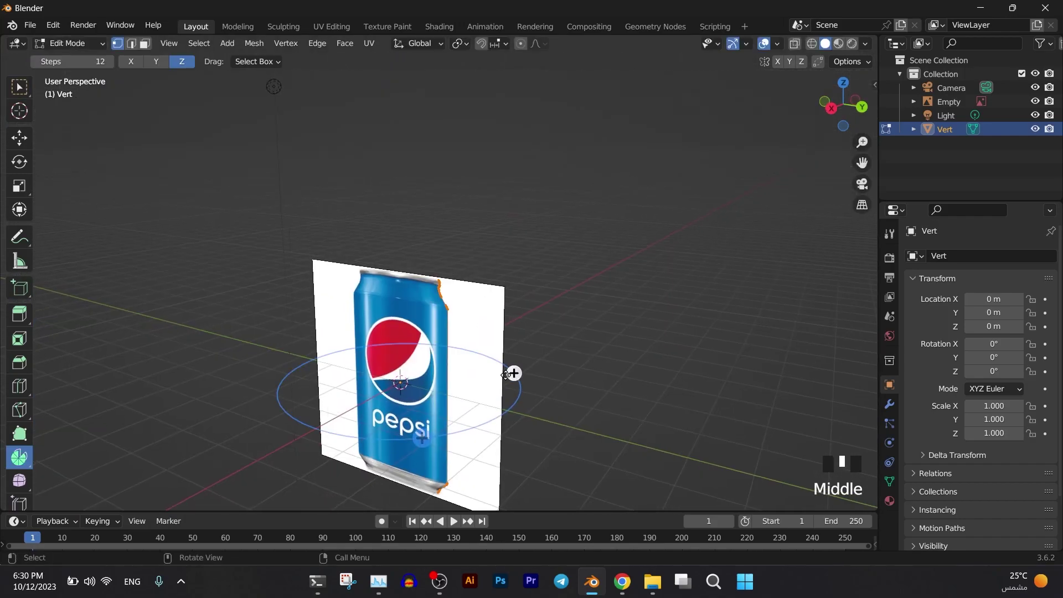
pyautogui.moveTo(512, 373); pyautogui.dragTo(568, 378)
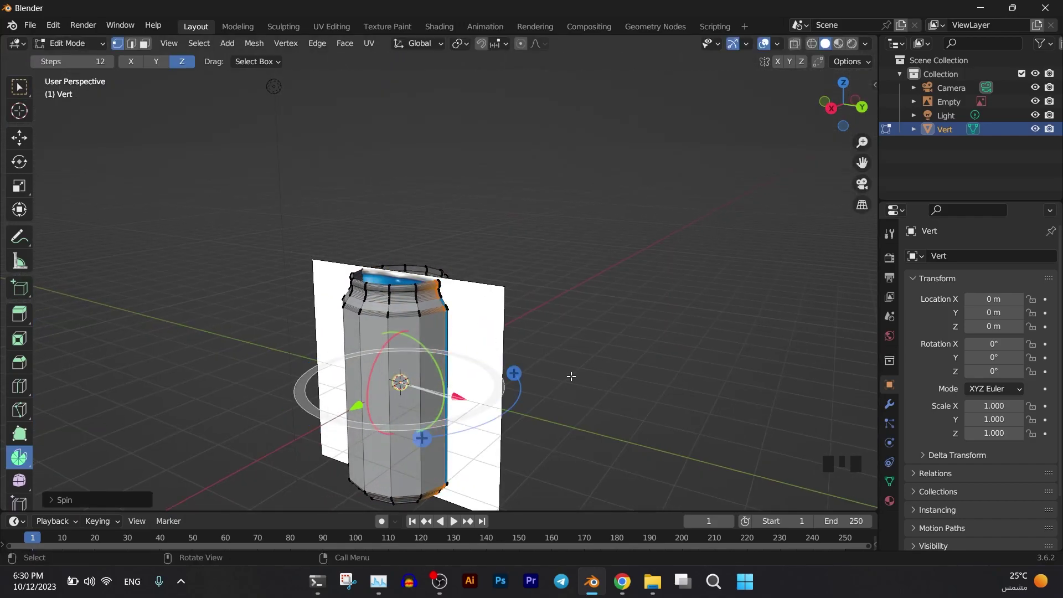
# - Adjust the spin angle to close the can body and increase the number of spin steps
pyautogui.click(105, 502)
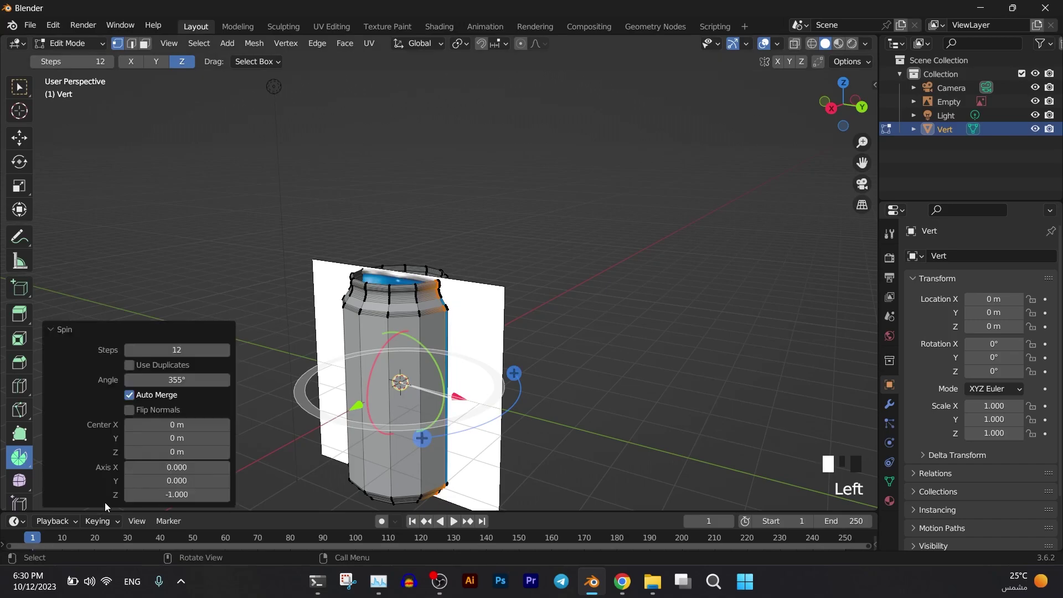
pyautogui.click(225, 383)
pyautogui.click(224, 383)
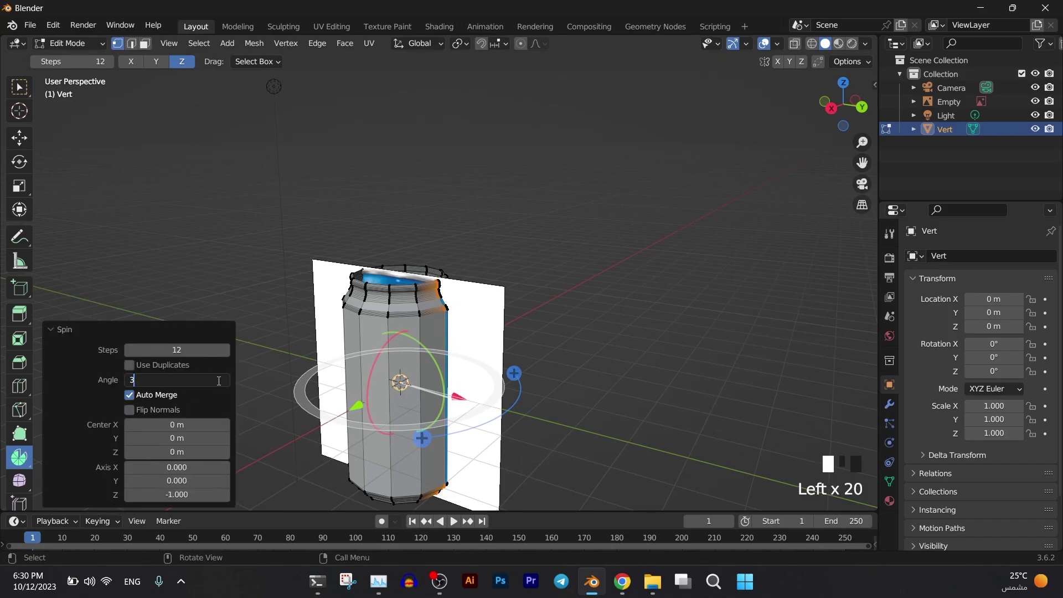
pyautogui.click(225, 349)
pyautogui.click(224, 350)
pyautogui.click(224, 349)
pyautogui.click(225, 350)
pyautogui.click(224, 350)
pyautogui.click(225, 350)
pyautogui.click(225, 350)
pyautogui.click(225, 349)
pyautogui.click(225, 350)
pyautogui.click(224, 349)
pyautogui.click(129, 351)
pyautogui.moveTo(510, 360); pyautogui.dragTo(555, 345, button='middle')
# - Apply auto smooth shading to the can with a 30° angle
pyautogui.press('Tab')
pyautogui.rightClick(403, 277)
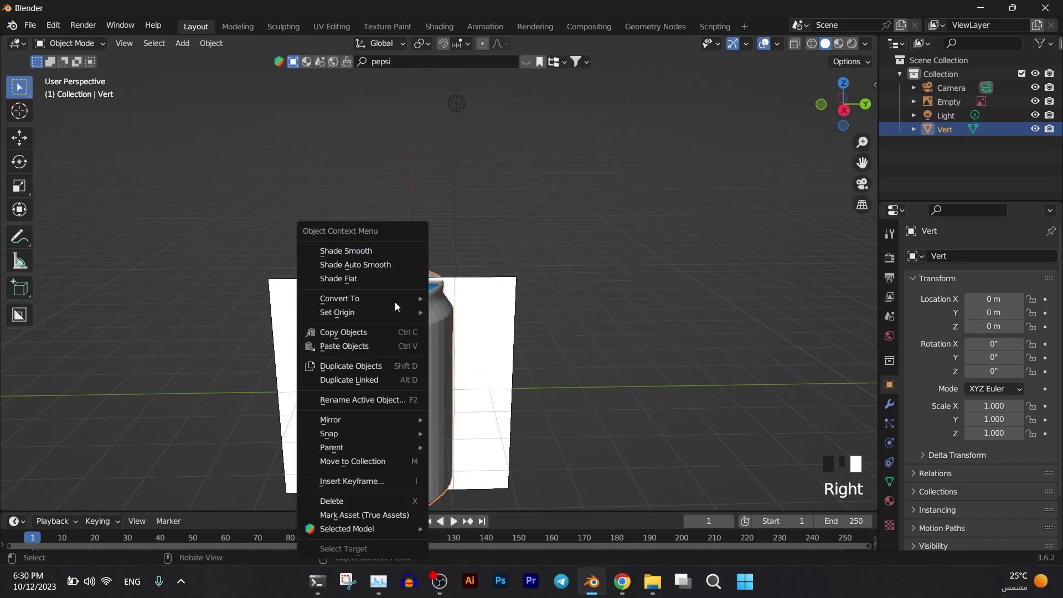
pyautogui.click(394, 264)
pyautogui.scroll(8, 424, 348)
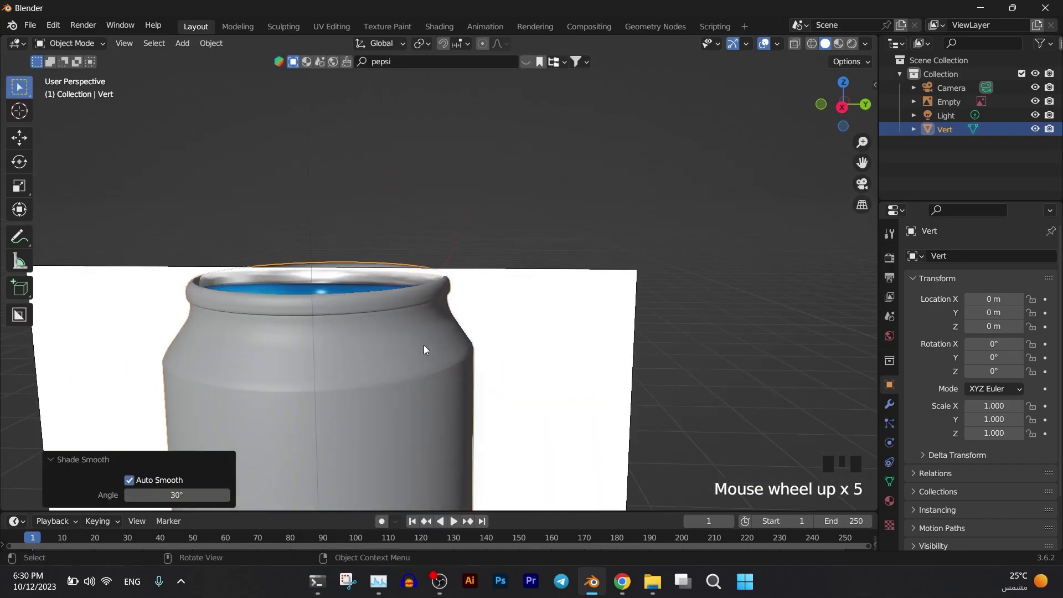
pyautogui.moveTo(425, 348)
pyautogui.mouseDown(button='middle')
pyautogui.moveTo(436, 301)
pyautogui.moveTo(430, 340)
pyautogui.mouseUp(button='middle')
pyautogui.scroll(-4, 430, 339)
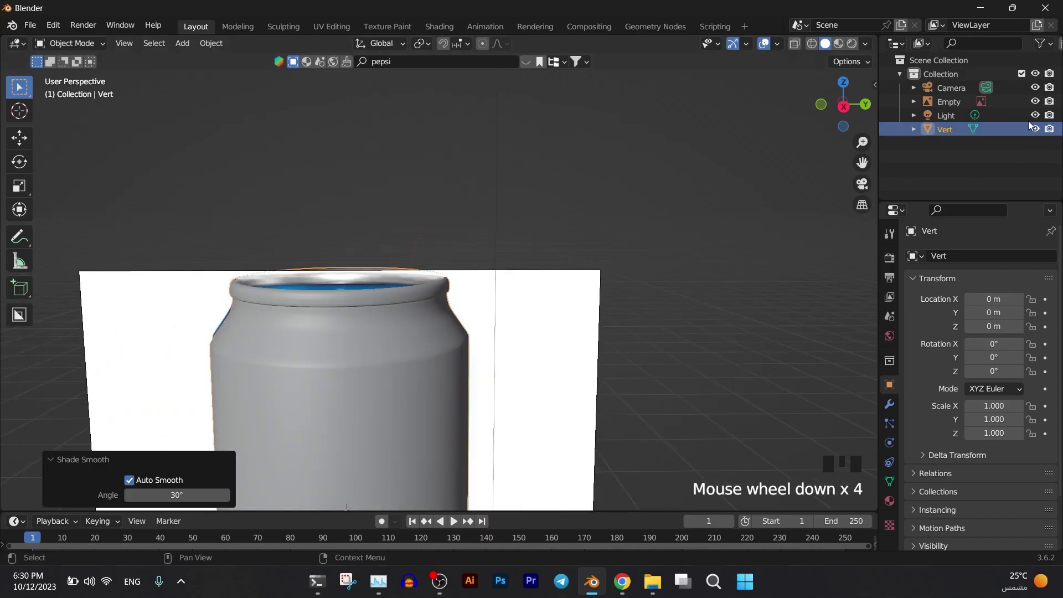
# - Hide the Pepsi reference image in the scene
pyautogui.click(1034, 102)
pyautogui.scroll(-2, 498, 420)
pyautogui.scroll(-3, 439, 381)
pyautogui.moveTo(440, 381); pyautogui.dragTo(473, 406, button='middle')
# - Select the edge loop at the can's top opening and extrude it about 0.137 m down along Z inside the rim
pyautogui.press('Tab')
pyautogui.scroll(3, 466, 361)
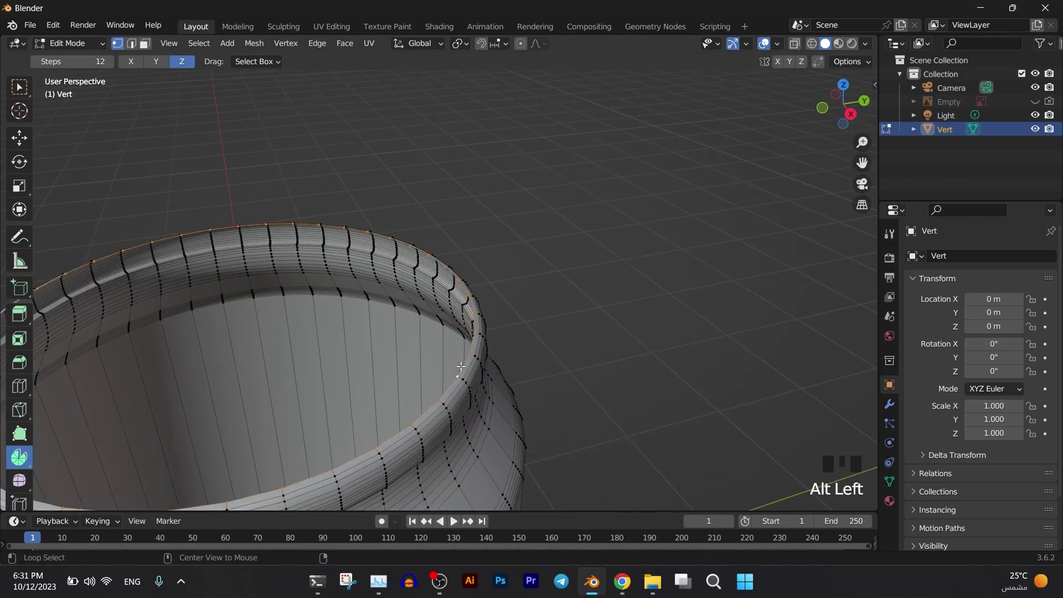
pyautogui.moveTo(461, 367); pyautogui.dragTo(506, 337, button='middle')
pyautogui.press('e')
pyautogui.rightClick(509, 331)
pyautogui.click(851, 109)
pyautogui.scroll(4, 493, 224)
pyautogui.moveTo(490, 222)
pyautogui.keyDown('shift'); pyautogui.mouseDown(button='middle')
pyautogui.moveTo(715, 165)
pyautogui.moveTo(865, 179)
pyautogui.mouseUp(button='middle'); pyautogui.keyUp('shift')
pyautogui.hotkey('shift', 'z')
pyautogui.press('e')
pyautogui.click(710, 257)
pyautogui.moveTo(710, 256); pyautogui.dragTo(773, 281, button='middle')
pyautogui.scroll(-3, 774, 281)
pyautogui.click(824, 44)
pyautogui.moveTo(754, 244); pyautogui.dragTo(759, 244, button='middle')
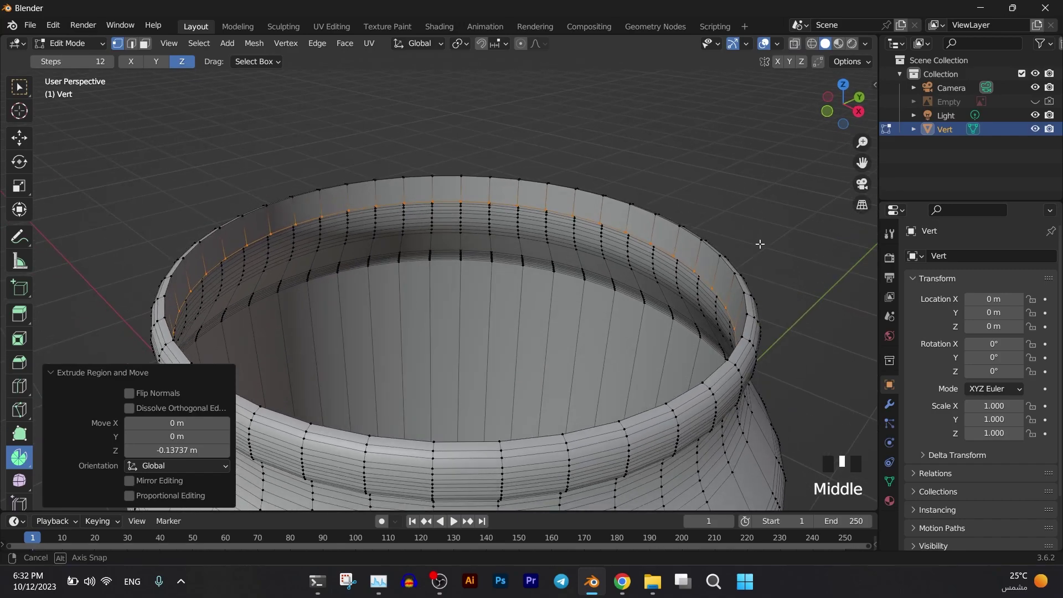
# - Fill the opening inside the rim with a face and inset that face slightly
pyautogui.scroll(2, 759, 244)
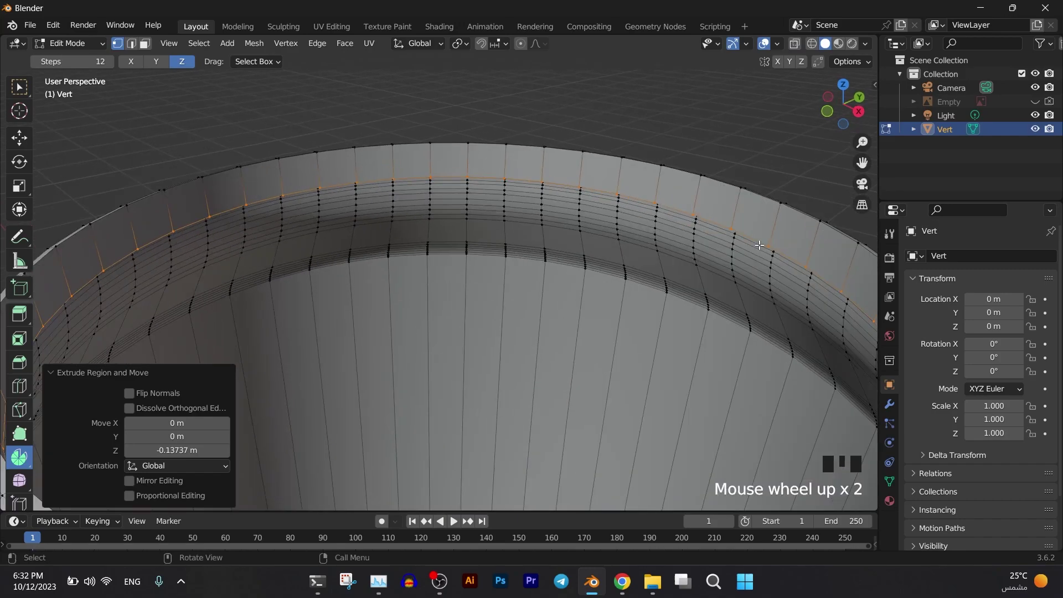
pyautogui.scroll(-2, 759, 244)
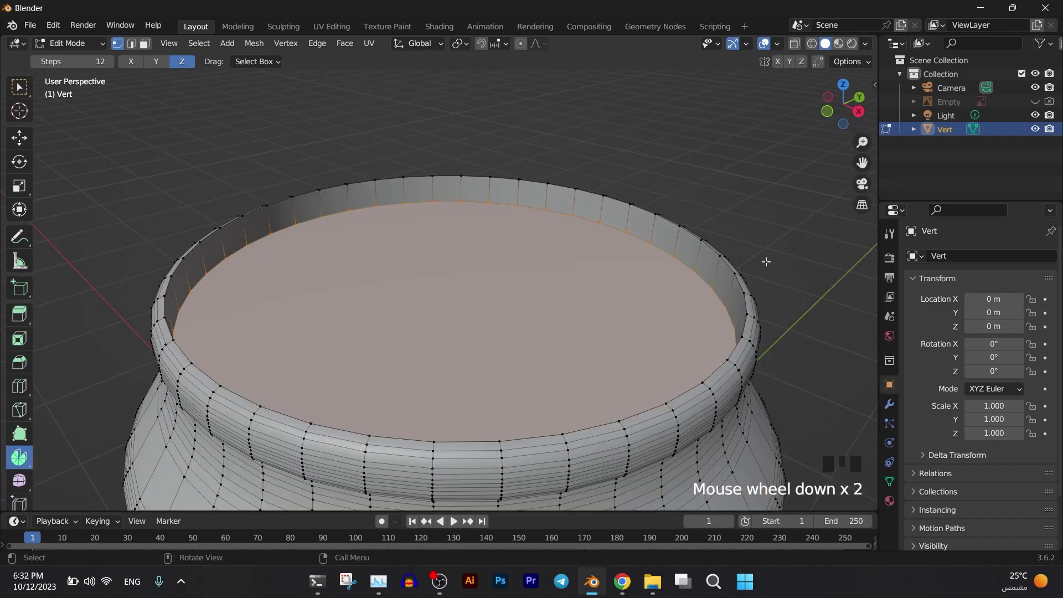
pyautogui.click(486, 329)
pyautogui.press('i')
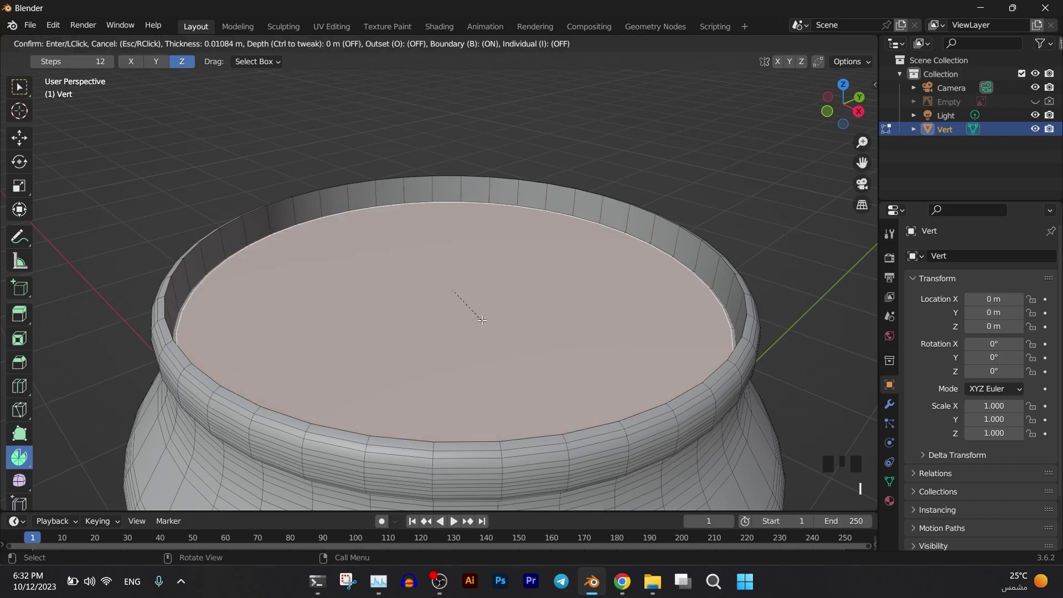
pyautogui.click(483, 316)
# - Extrude the inset lid face up slightly and scale it down a little
pyautogui.press('e')
pyautogui.click(496, 303)
pyautogui.moveTo(498, 307); pyautogui.dragTo(545, 261, button='middle')
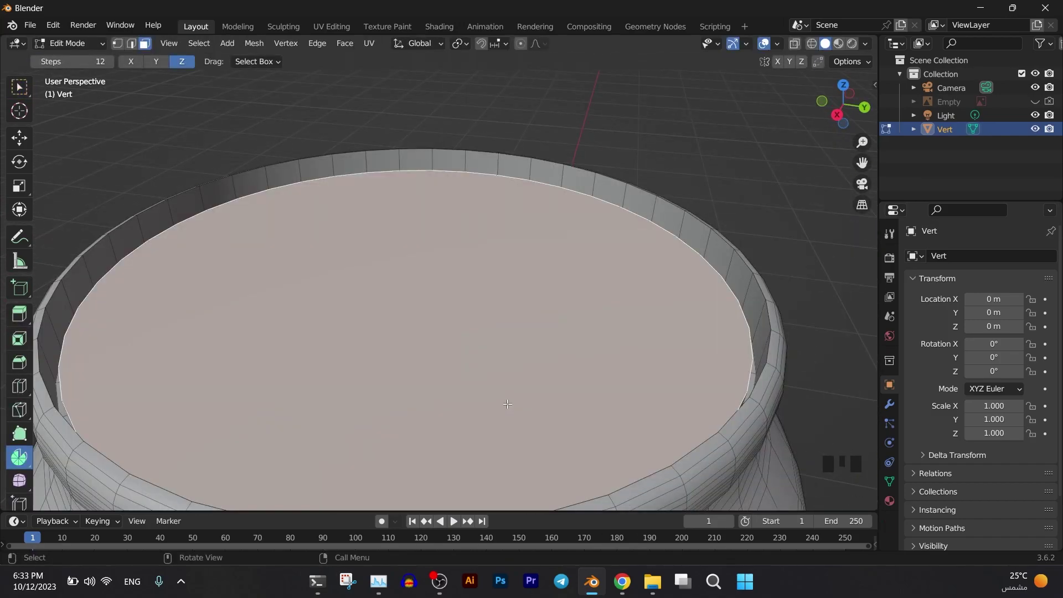
pyautogui.press('s')
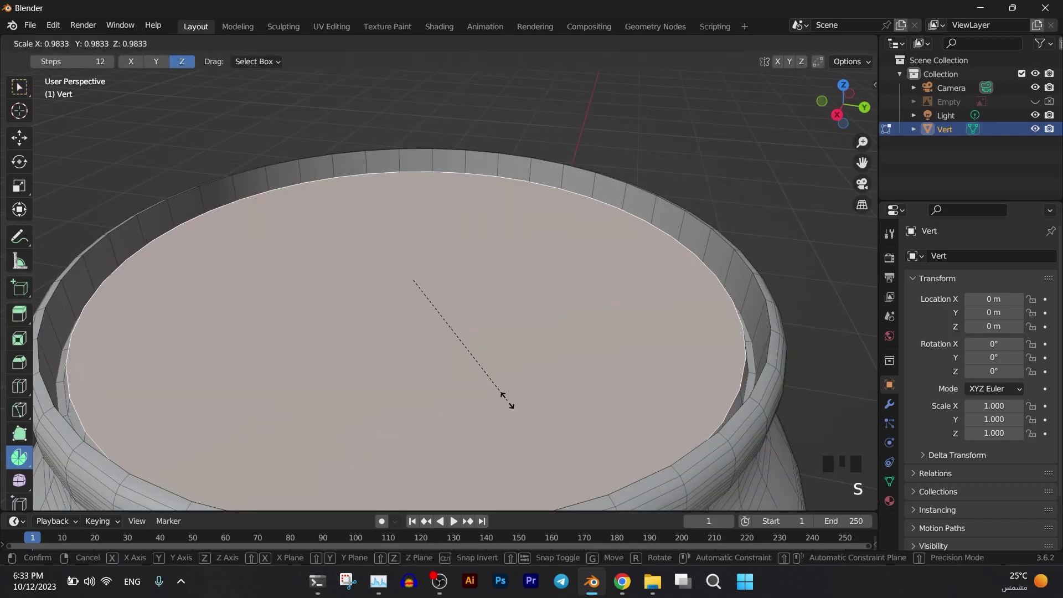
pyautogui.click(504, 397)
# - Reapply auto smooth shading to the whole can in Object Mode
pyautogui.press('Tab')
pyautogui.scroll(-2, 507, 394)
pyautogui.moveTo(507, 394); pyautogui.dragTo(533, 323, button='middle')
pyautogui.rightClick(533, 323)
pyautogui.click(532, 301)
pyautogui.scroll(-2, 535, 321)
# - Bevel the lid's outer edge about 0.02 m wide with 6 segments
pyautogui.press('Tab')
pyautogui.hotkey('ctrl', 'b')
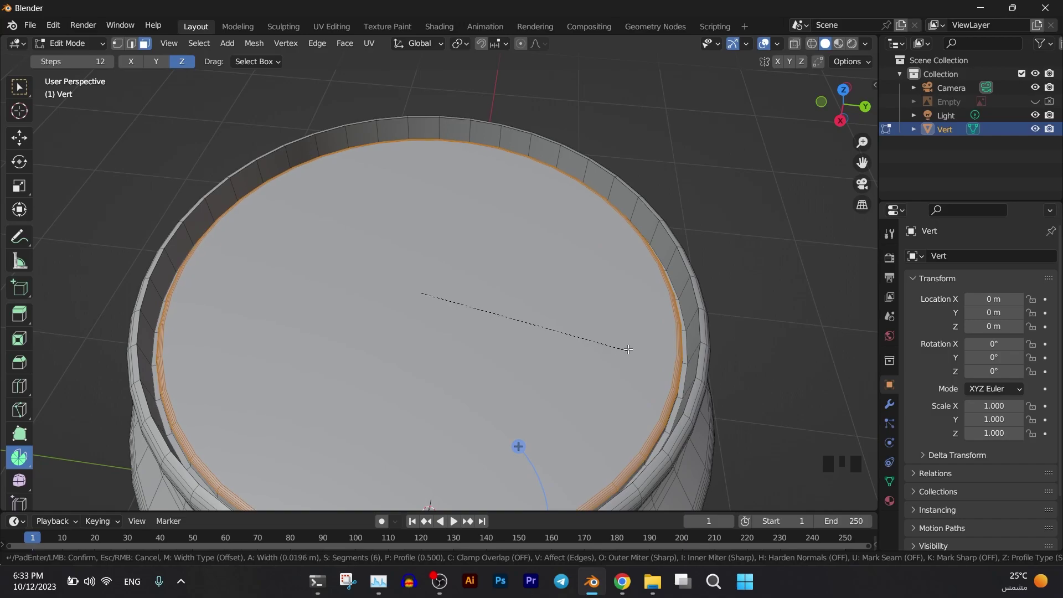
pyautogui.click(627, 350)
pyautogui.press('Tab')
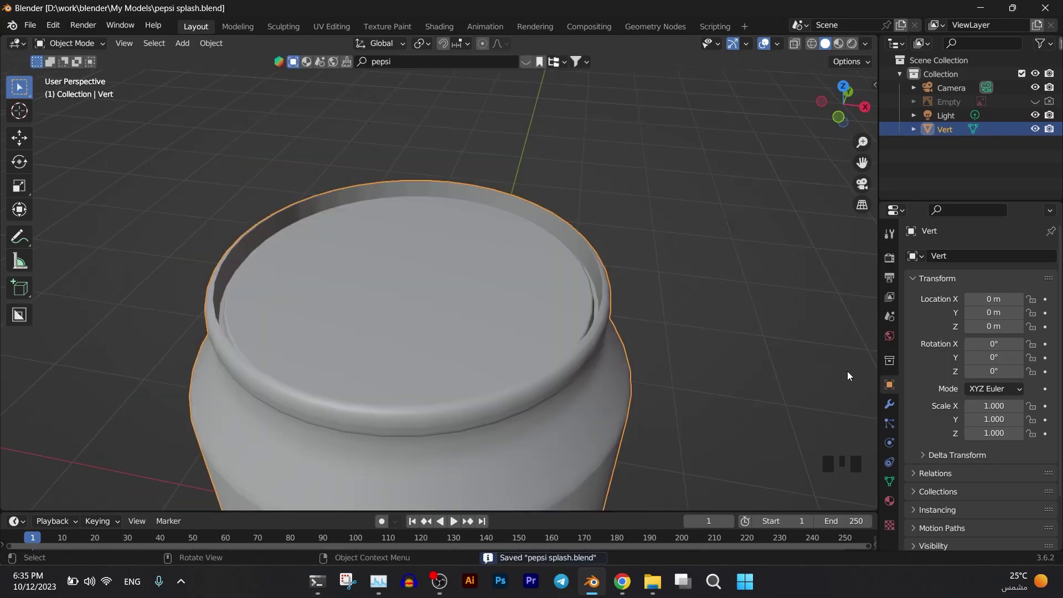
# - Add a Subdivision Surface modifier to the can
pyautogui.click(889, 404)
pyautogui.click(968, 258)
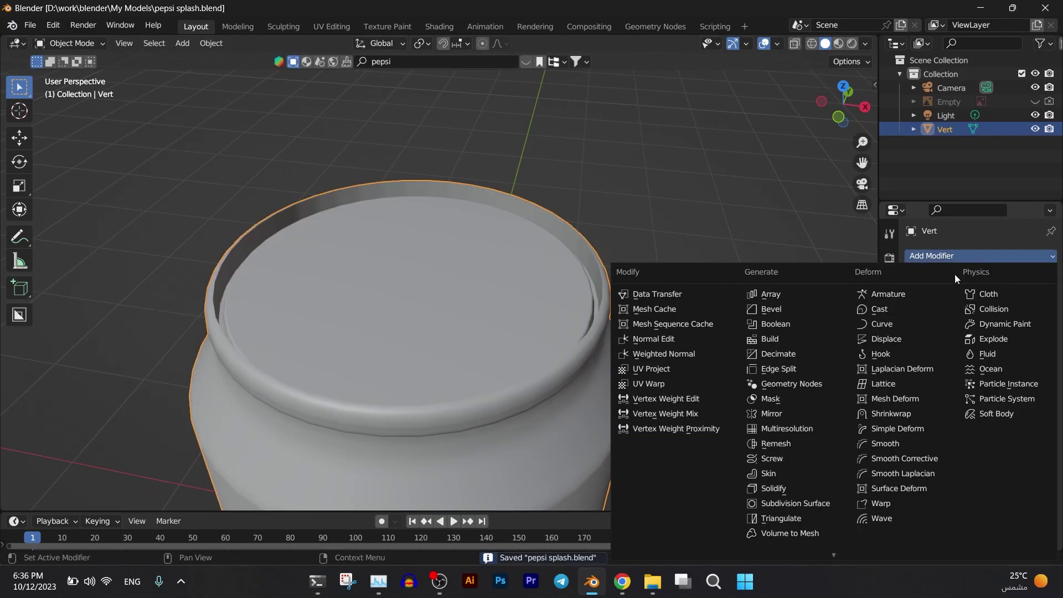
pyautogui.click(782, 503)
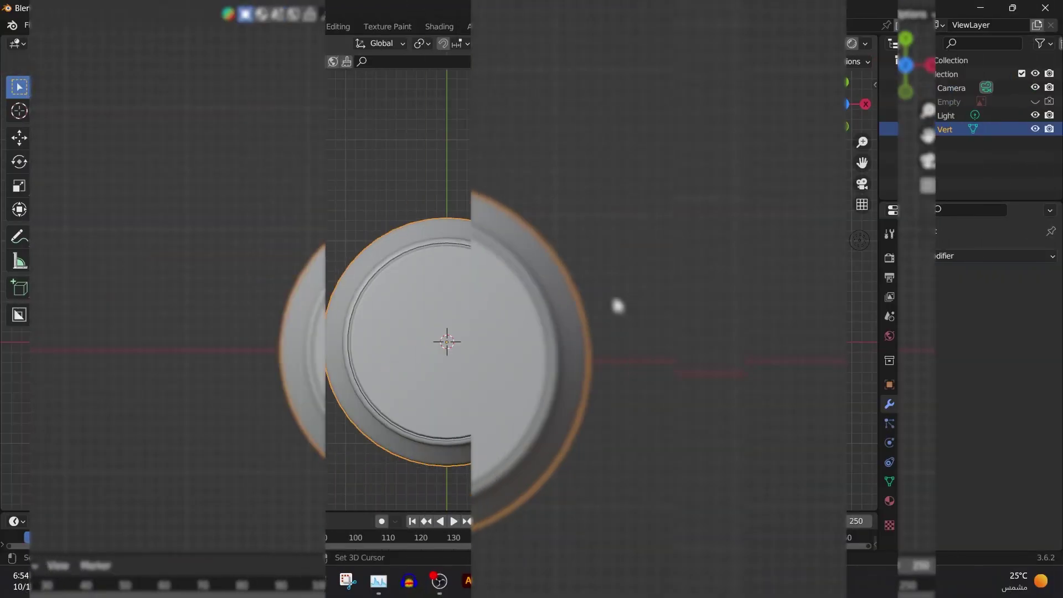
# - Add a Bezier circle curve of 1 m radius at the world origin and show the scene in wireframe
pyautogui.hotkey('shift', 'a')
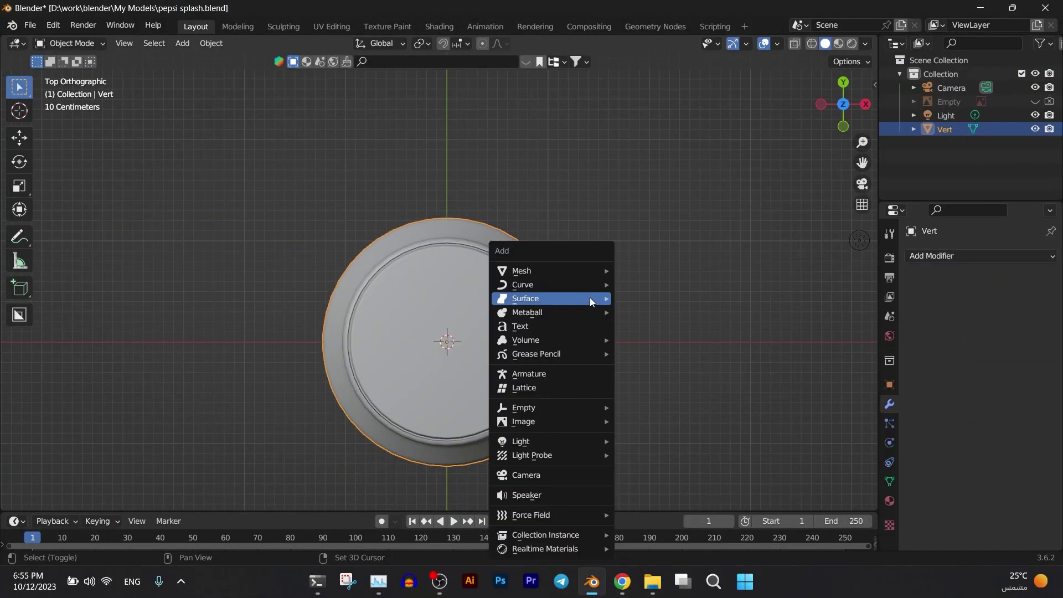
pyautogui.moveTo(584, 287)
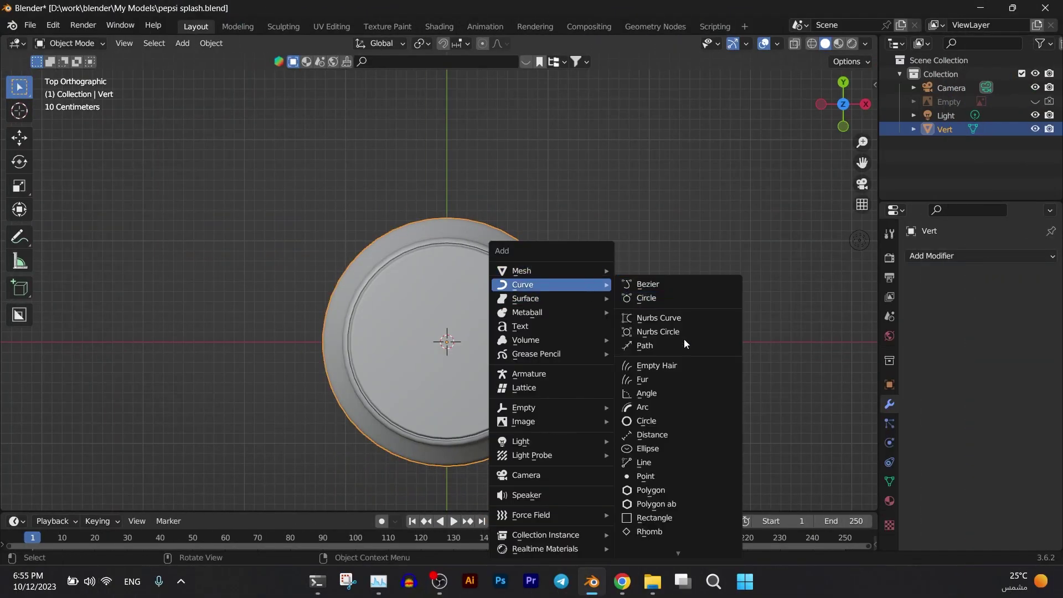
pyautogui.click(658, 420)
pyautogui.hotkey('shift', 'z')
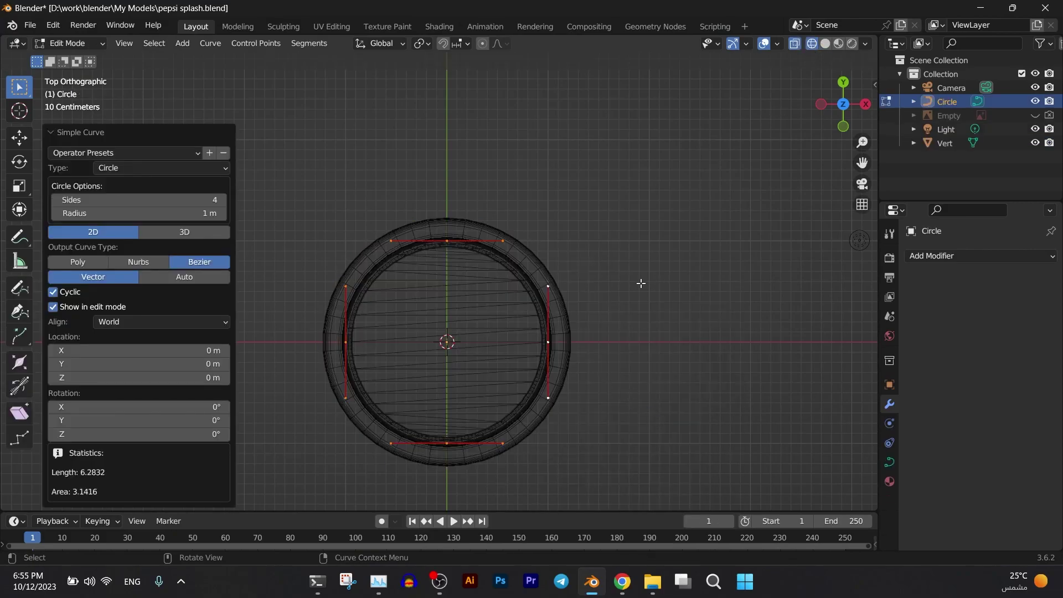
pyautogui.press('Tab')
pyautogui.scroll(5, 639, 283)
pyautogui.scroll(-3, 719, 275)
# - Subdivide the circle curve and select its new lower-right control point
pyautogui.press('Tab')
pyautogui.keyDown('shift'); pyautogui.moveTo(719, 280); pyautogui.dragTo(675, 182, button='middle'); pyautogui.keyUp('shift')
pyautogui.rightClick(599, 312)
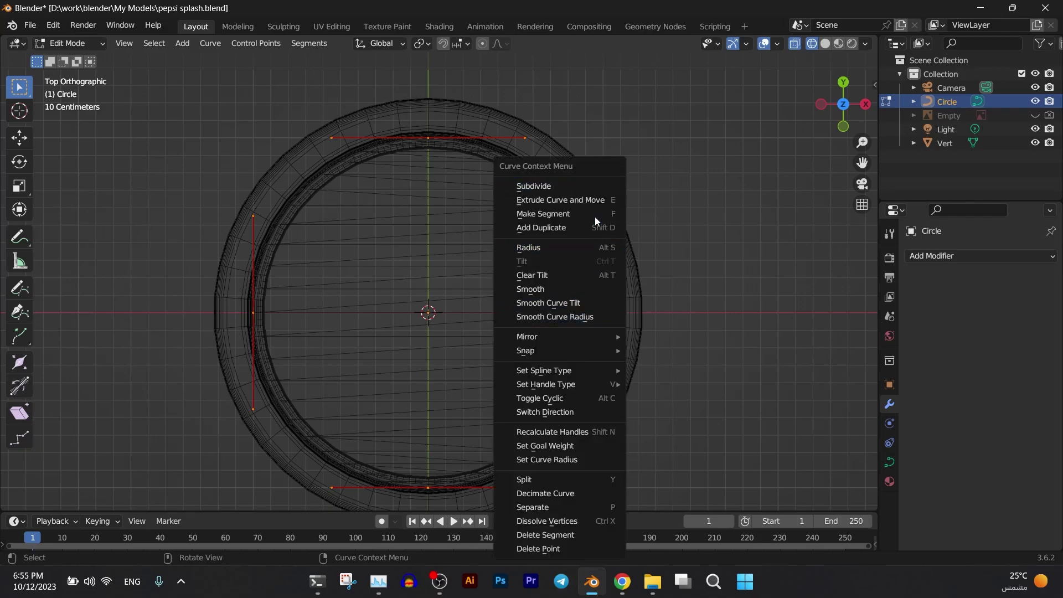
pyautogui.click(592, 191)
pyautogui.click(550, 436)
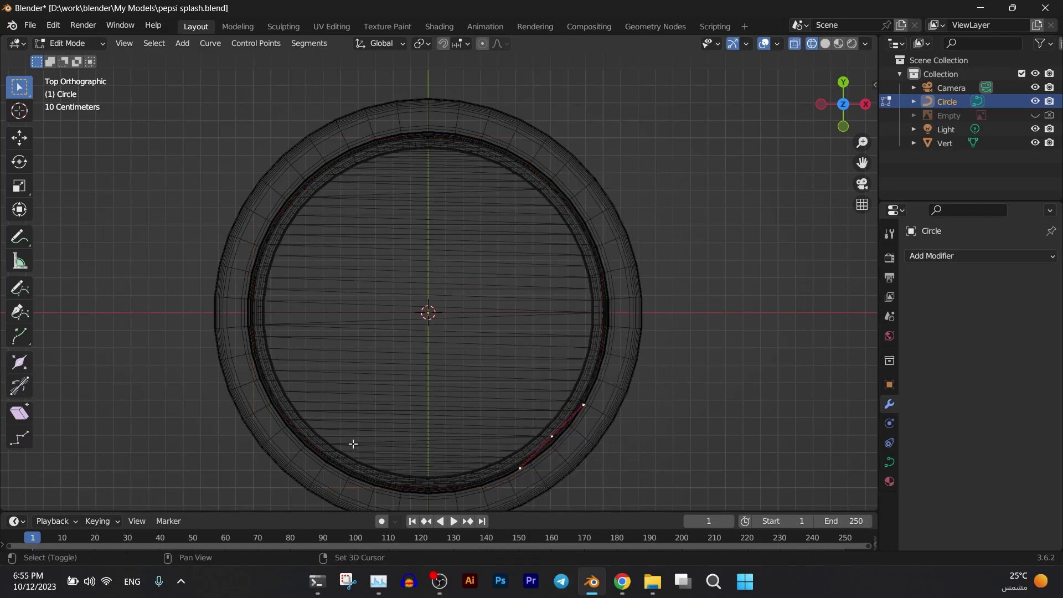
# - Scale the circle's two lower diagonal control points inward and narrow the whole curve along X
pyautogui.keyDown('shift'); pyautogui.click(306, 436); pyautogui.keyUp('shift')
pyautogui.press('s')
pyautogui.click(625, 370)
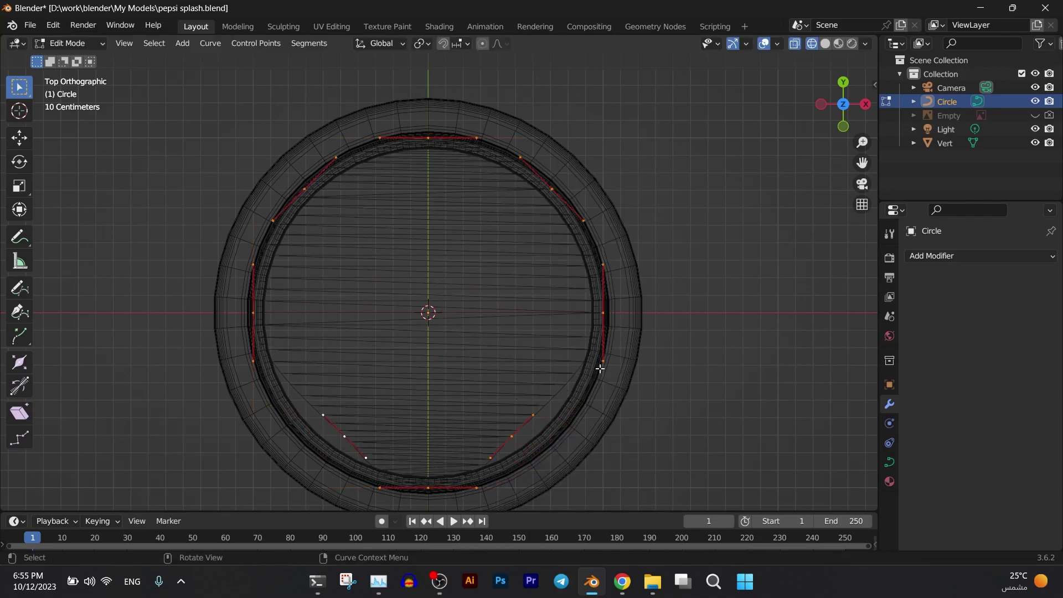
pyautogui.press('a')
pyautogui.press('s')
pyautogui.press('x')
pyautogui.click(533, 285)
# - Scale the lower diagonal control points and the two side control points closer together to form a teardrop outline
pyautogui.click(490, 425)
pyautogui.keyDown('shift'); pyautogui.click(379, 411); pyautogui.keyUp('shift')
pyautogui.press('s')
pyautogui.click(622, 425)
pyautogui.click(530, 312)
pyautogui.keyDown('shift'); pyautogui.click(326, 313); pyautogui.keyUp('shift')
pyautogui.press('s')
pyautogui.click(554, 329)
# - Move the outline's upper control points along Y and shift the whole curve about 0.1 m along Y
pyautogui.click(428, 172)
pyautogui.moveTo(674, 301); pyautogui.dragTo(257, 162)
pyautogui.press('g')
pyautogui.press('y')
pyautogui.click(699, 335)
pyautogui.press('a')
pyautogui.press('g')
pyautogui.press('y')
pyautogui.click(624, 346)
pyautogui.scroll(2, 595, 308)
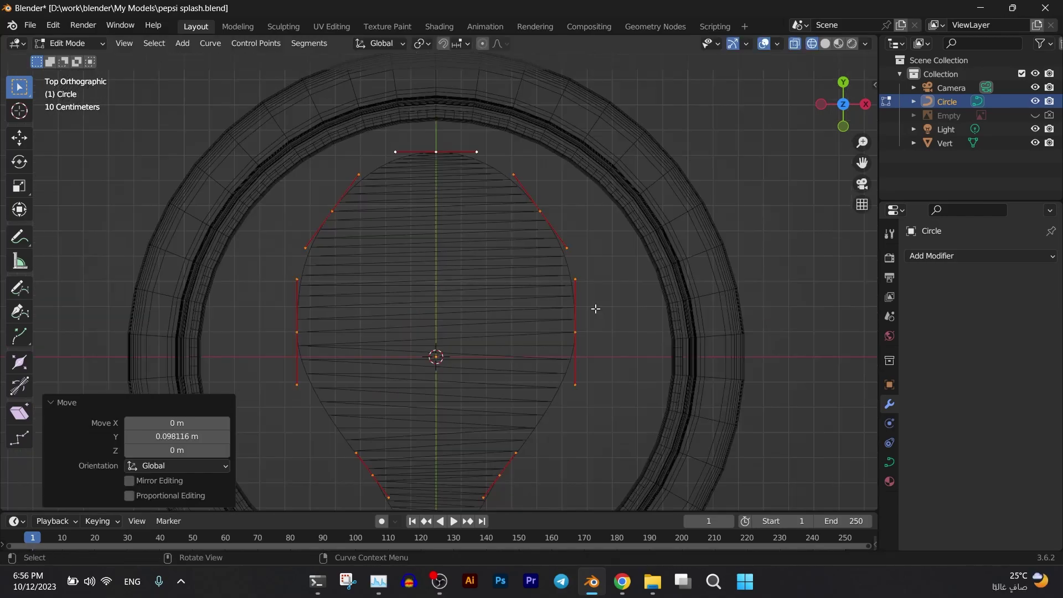
# - Add a 1 m radius Bezier circle to the curve, shrink it, and move it along Y into the teardrop's wide end
pyautogui.hotkey('shift', 'a')
pyautogui.click(569, 221)
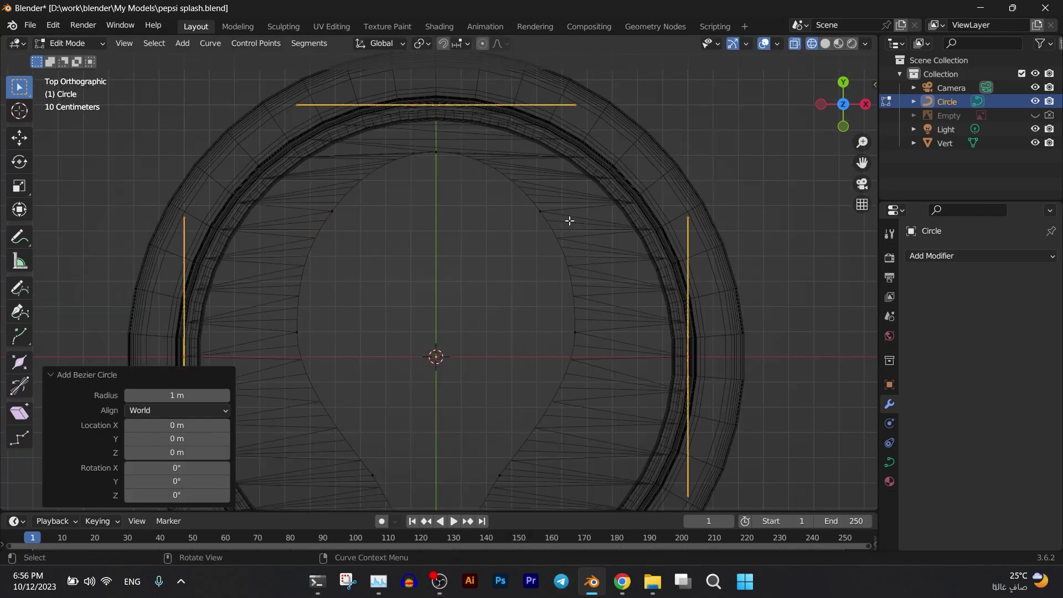
pyautogui.press('s')
pyautogui.click(530, 342)
pyautogui.press('g')
pyautogui.press('y')
pyautogui.click(528, 257)
# - Flatten the inner circle along Y, shift it about 0.07 m along Y, and scale it to 0.859 along X
pyautogui.press('s')
pyautogui.press('y')
pyautogui.click(562, 327)
pyautogui.press('g')
pyautogui.press('y')
pyautogui.press('Escape')
pyautogui.press('s')
pyautogui.press('x')
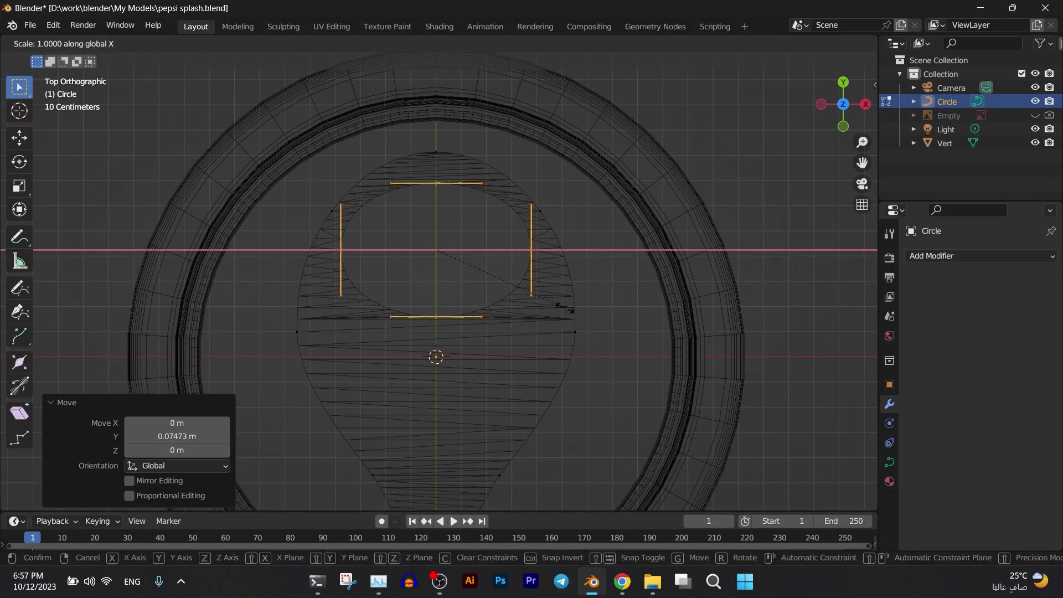
pyautogui.click(548, 297)
pyautogui.moveTo(550, 318); pyautogui.dragTo(551, 289, button='middle')
pyautogui.press('f')
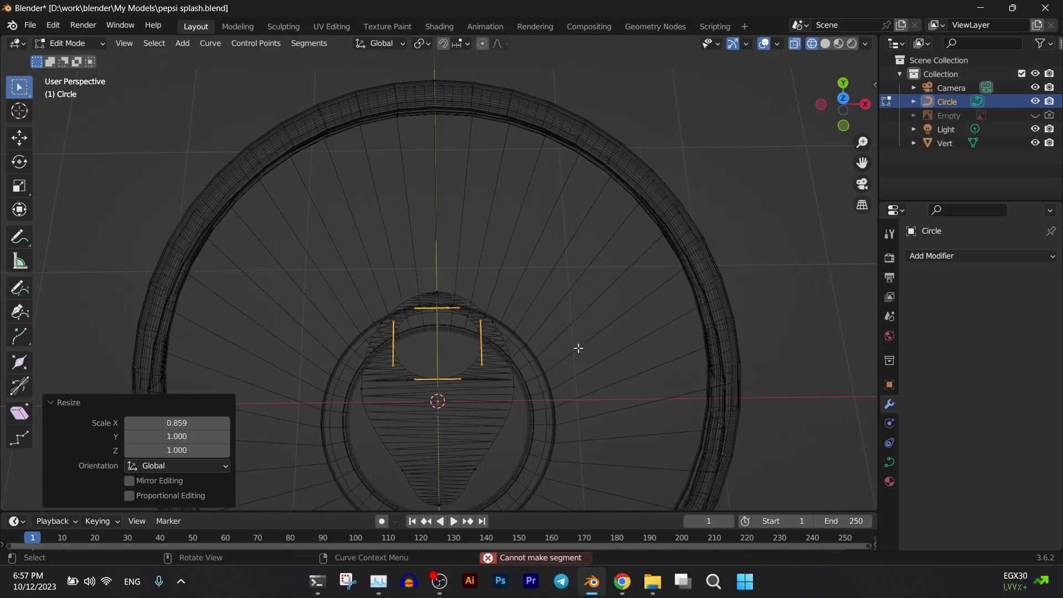
# - Unhide the can body and display the scene in wireframe
pyautogui.moveTo(577, 347); pyautogui.dragTo(568, 323, button='middle')
pyautogui.scroll(3, 567, 322)
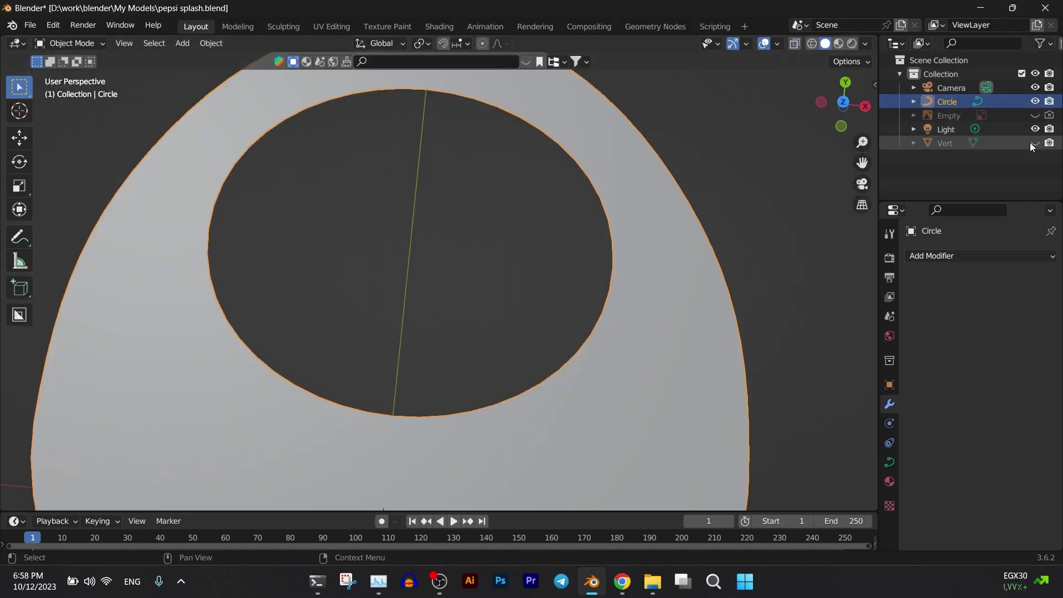
pyautogui.click(1031, 144)
pyautogui.moveTo(663, 250)
pyautogui.mouseDown(button='middle')
pyautogui.moveTo(669, 243)
pyautogui.moveTo(676, 266)
pyautogui.mouseUp(button='middle')
pyautogui.click(810, 44)
pyautogui.scroll(-4, 592, 206)
pyautogui.scroll(4, 533, 244)
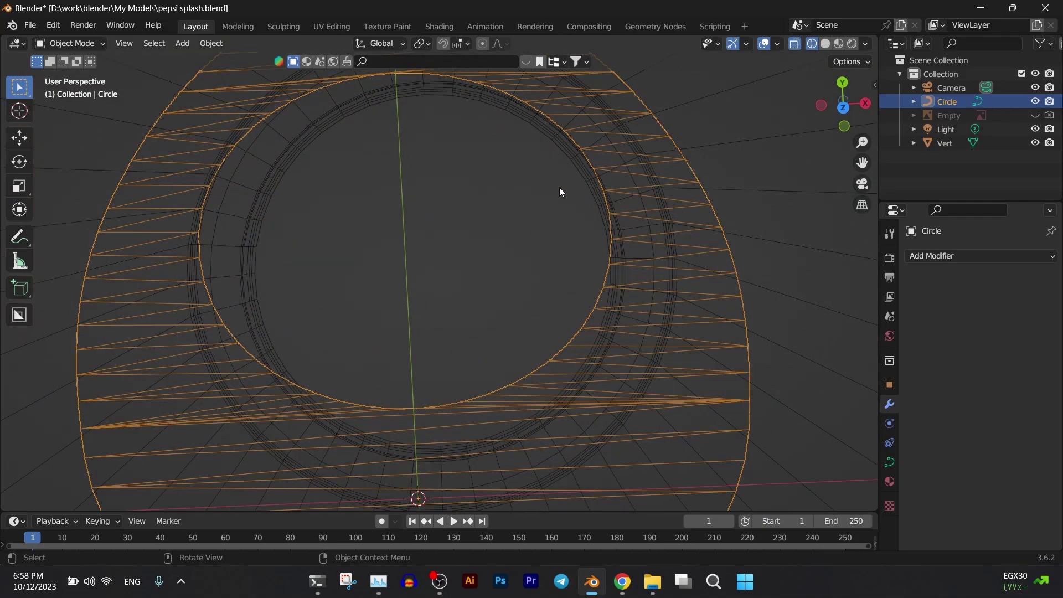
# - Convert the teardrop curve with its inner hole to a mesh
pyautogui.click(182, 43)
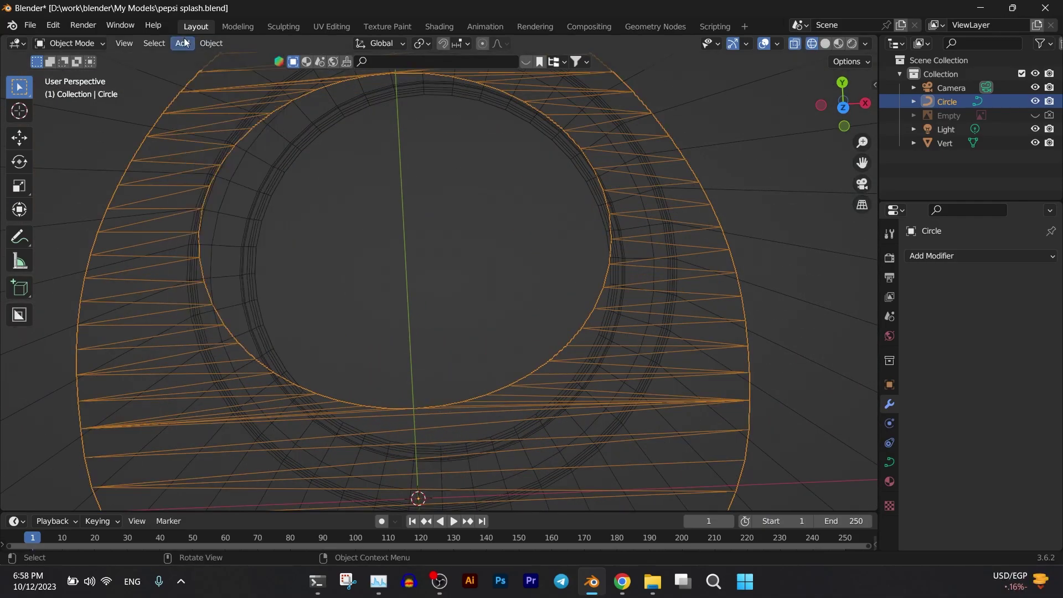
pyautogui.click(210, 43)
pyautogui.moveTo(278, 447)
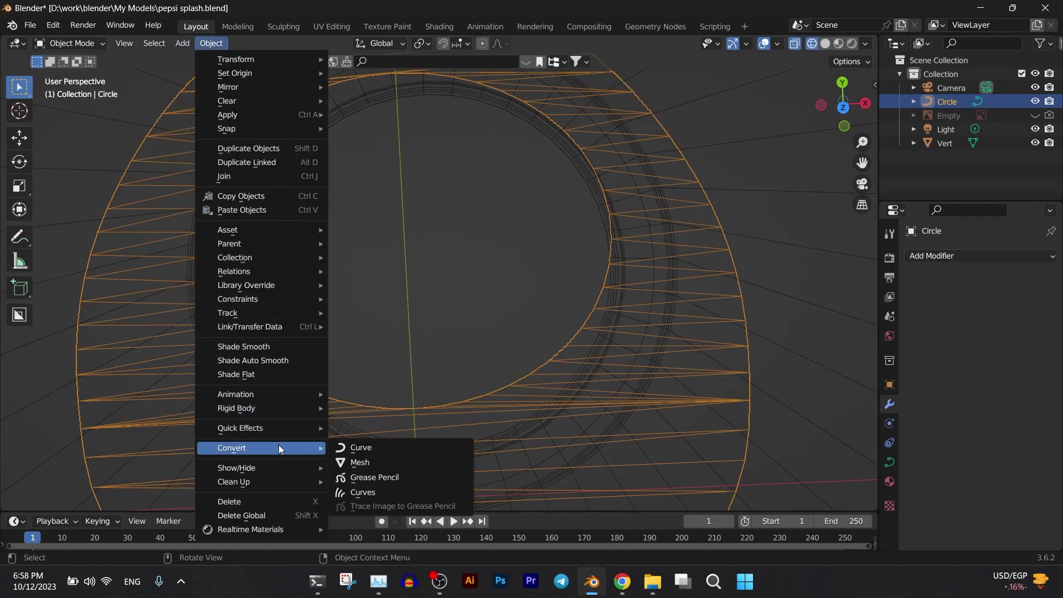
pyautogui.click(357, 462)
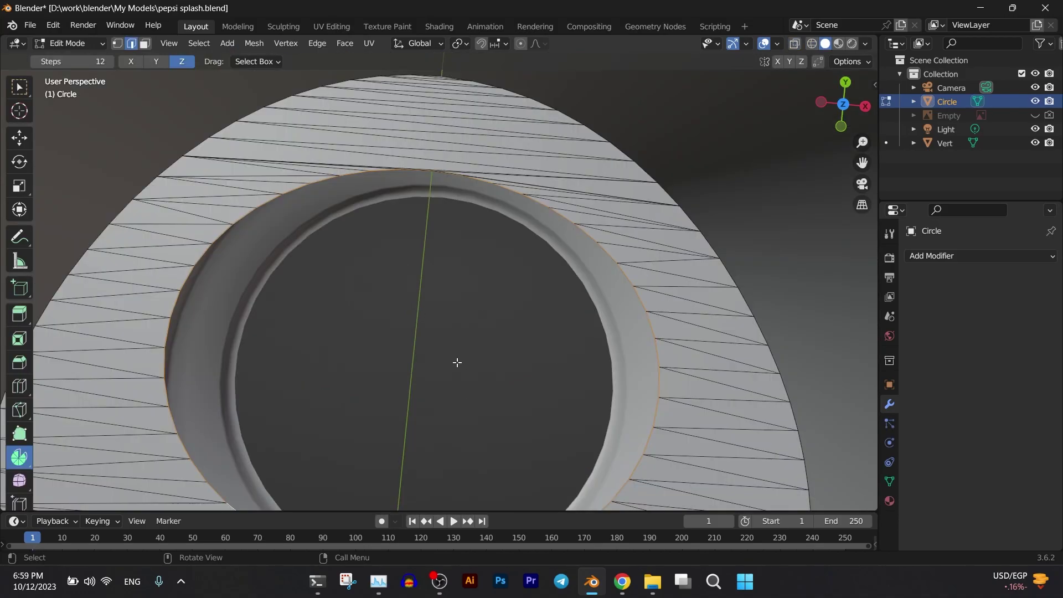
# - Fill the inner hole with a face, extrude it slightly down along Z, and inset it by about 0.008 m
pyautogui.press('f')
pyautogui.moveTo(634, 285); pyautogui.dragTo(636, 252, button='middle')
pyautogui.press('e')
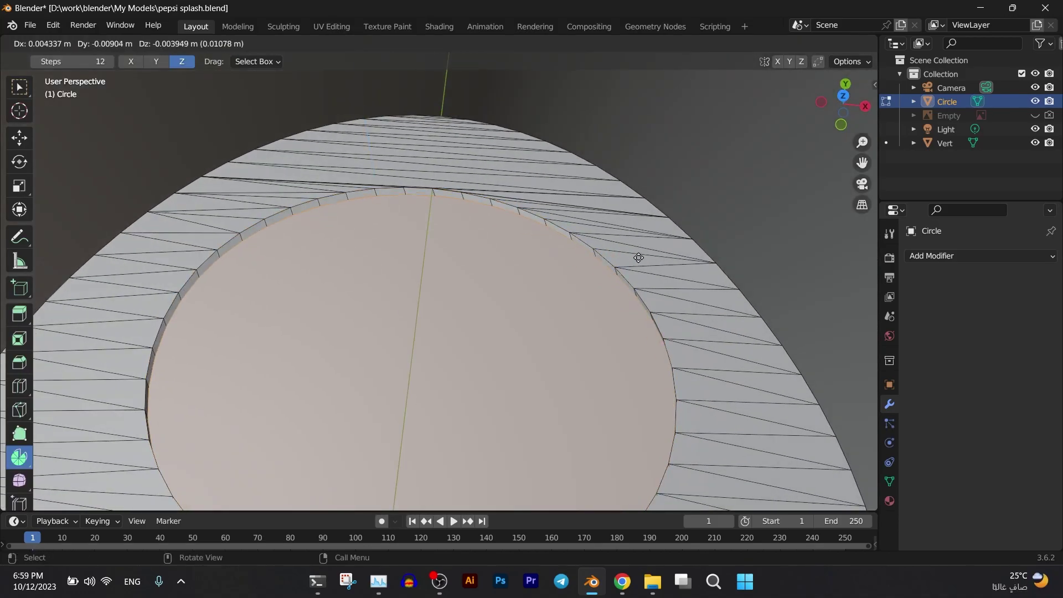
pyautogui.press('z')
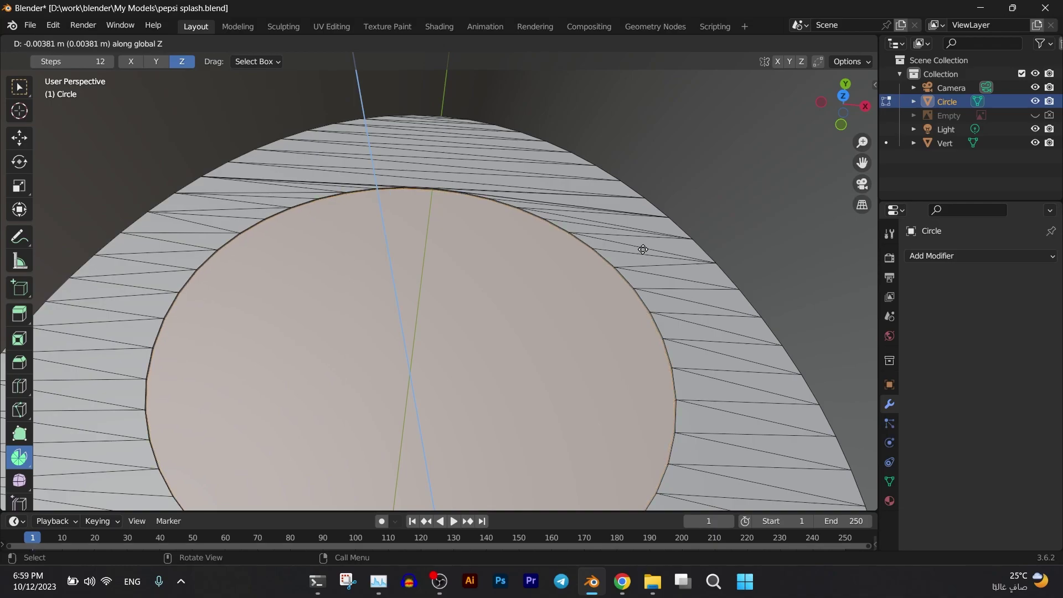
pyautogui.click(642, 250)
pyautogui.press('i')
pyautogui.click(700, 292)
# - Extrude the inset face down about 0.01 m and inset it again by about 0.002 m
pyautogui.press('e')
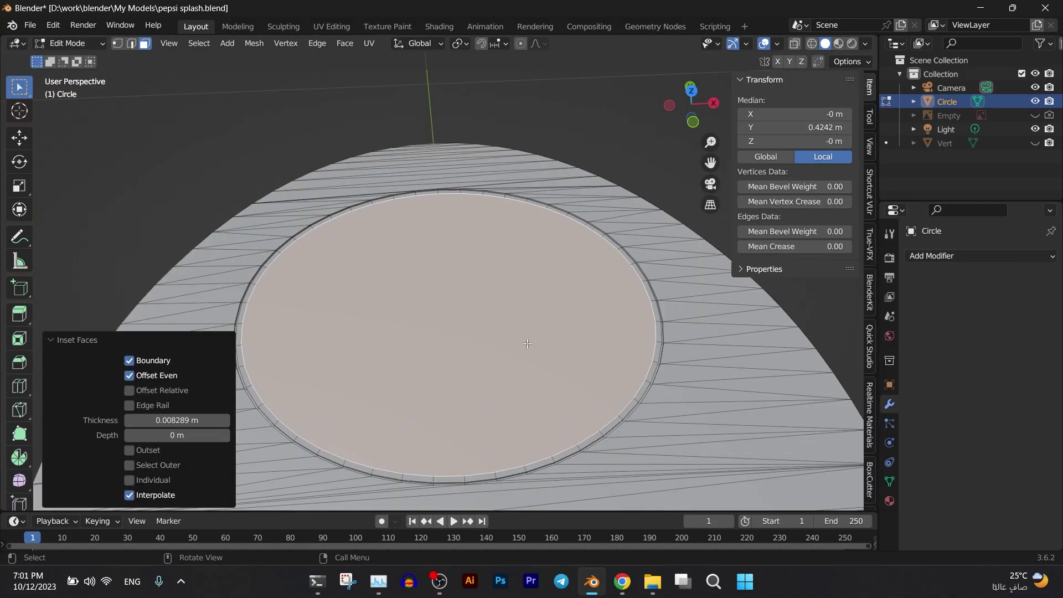
pyautogui.press('e')
pyautogui.click(535, 347)
pyautogui.press('i')
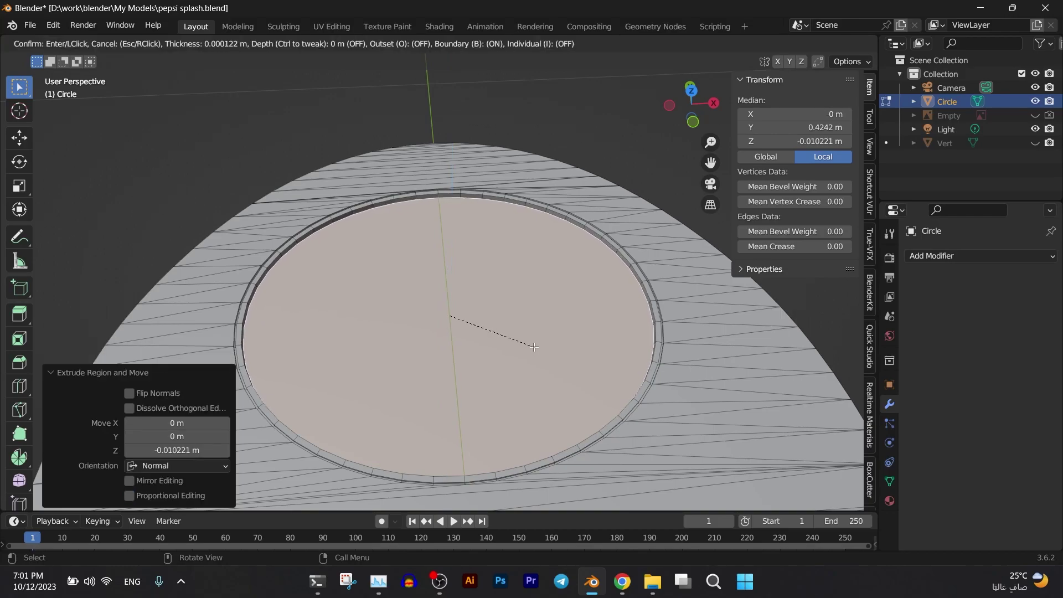
pyautogui.click(487, 321)
# - Set the innermost face's local median Z to 0 m
pyautogui.click(792, 143)
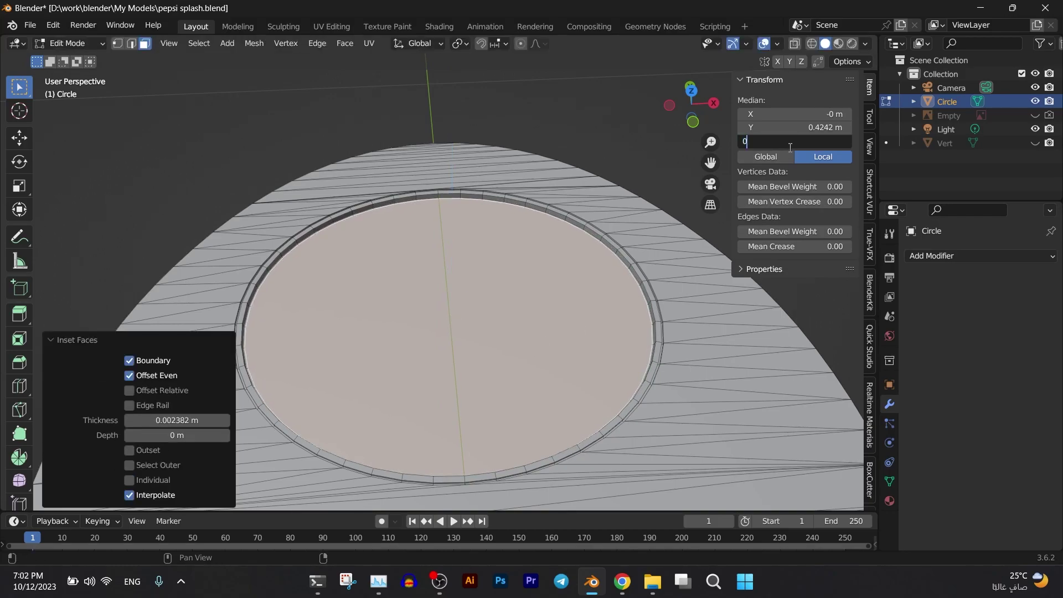
pyautogui.write('0')
pyautogui.press('Return')
pyautogui.click(619, 123)
# - Scale the central face to adjust the narrow gap around it, checking it from above
pyautogui.moveTo(619, 122); pyautogui.dragTo(588, 249, button='middle')
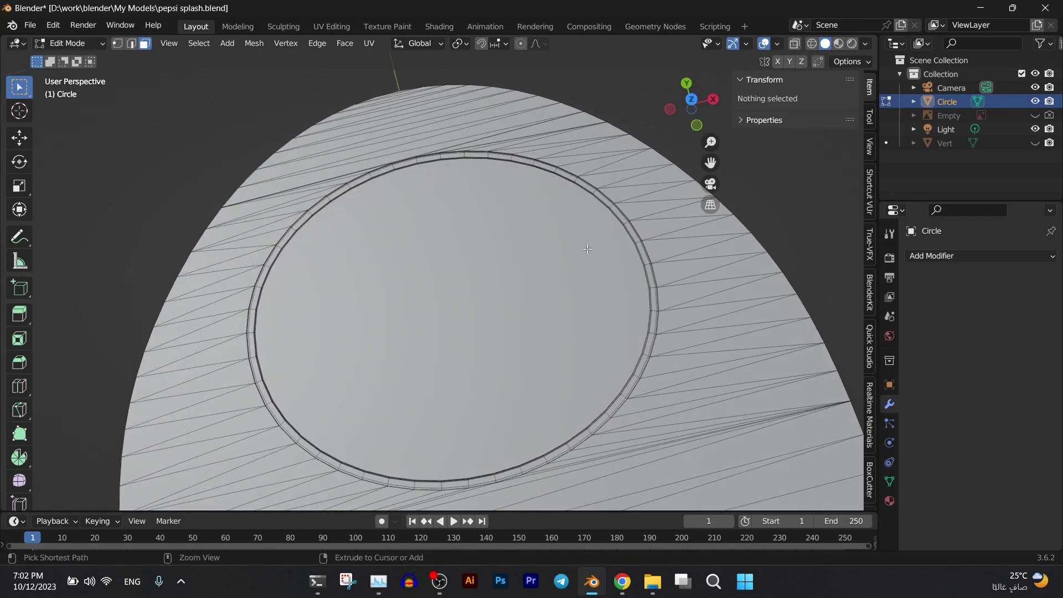
pyautogui.click(587, 249)
pyautogui.press('s')
pyautogui.click(653, 332)
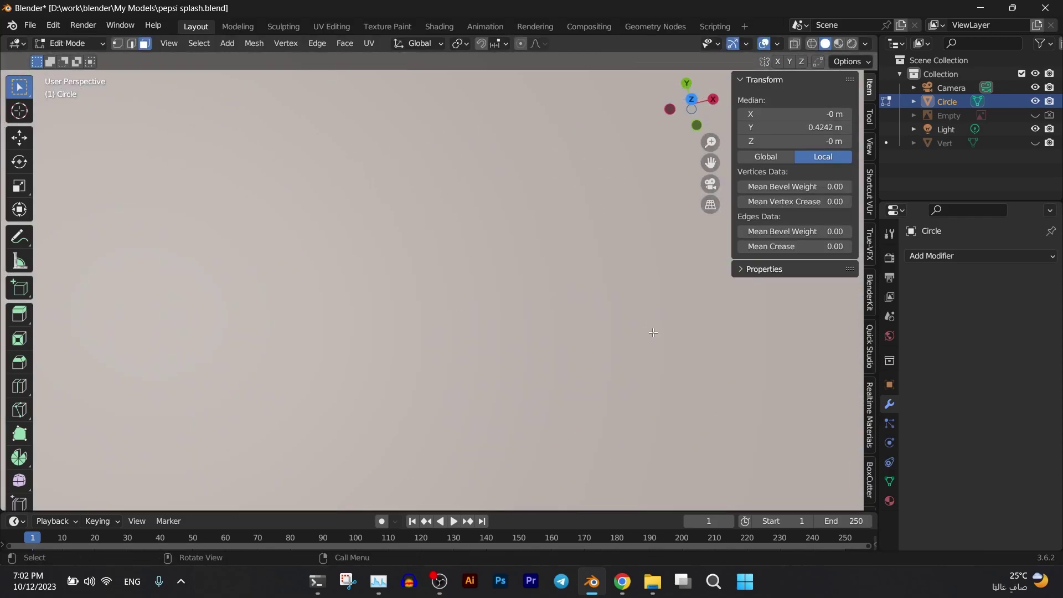
pyautogui.scroll(-4, 603, 277)
pyautogui.click(691, 99)
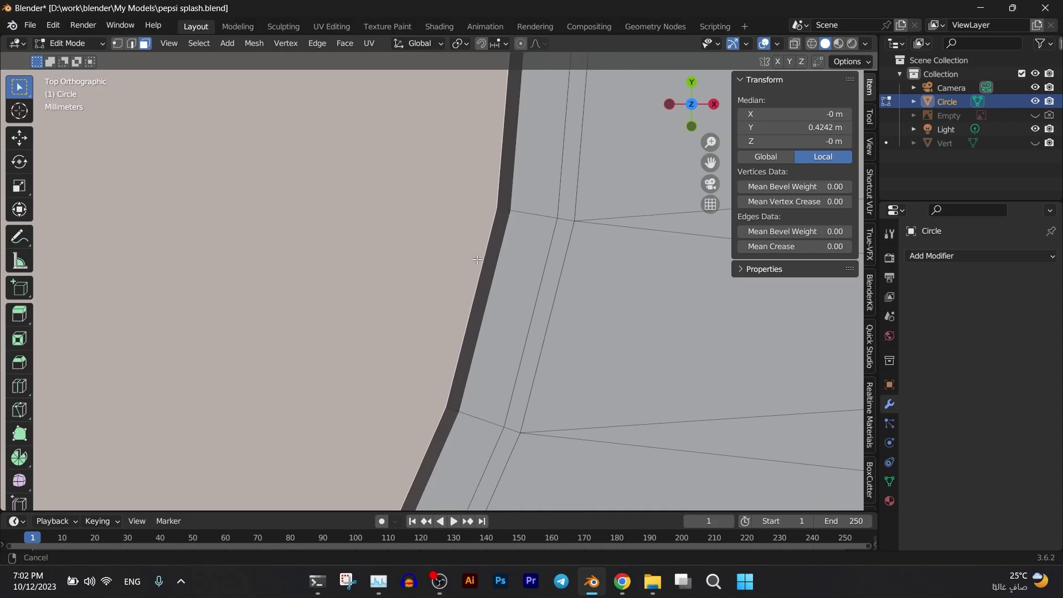
pyautogui.press('s')
pyautogui.click(519, 292)
pyautogui.scroll(-6, 519, 292)
pyautogui.moveTo(521, 326); pyautogui.dragTo(469, 349, button='middle')
# - Unhide the can body and, in front view, raise the teardrop shape along Z to about 2.31 m
pyautogui.press('Tab')
pyautogui.scroll(-5, 524, 274)
pyautogui.press('KP_7')
pyautogui.click(1034, 143)
pyautogui.moveTo(595, 232); pyautogui.dragTo(581, 145, button='middle')
pyautogui.press('KP_1')
pyautogui.scroll(-5, 557, 339)
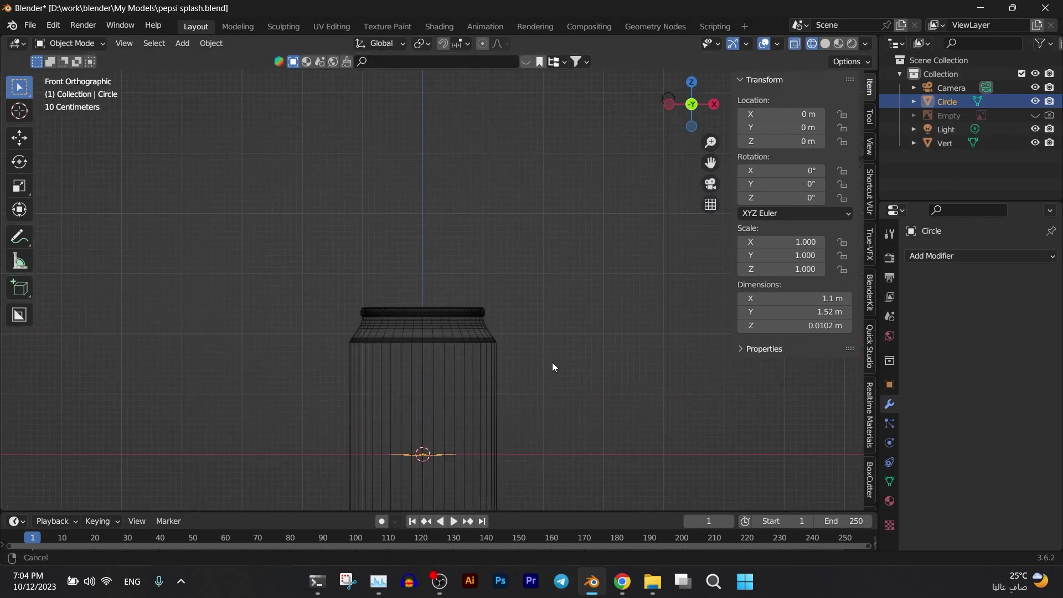
pyautogui.press('g')
pyautogui.press('z')
pyautogui.click(532, 299)
# - Switch to solid shading and raise the teardrop shape along Z to about 3.91 m, well above the can
pyautogui.moveTo(531, 299); pyautogui.dragTo(592, 184, button='middle')
pyautogui.press('Tab')
pyautogui.press('Tab')
pyautogui.press('z')
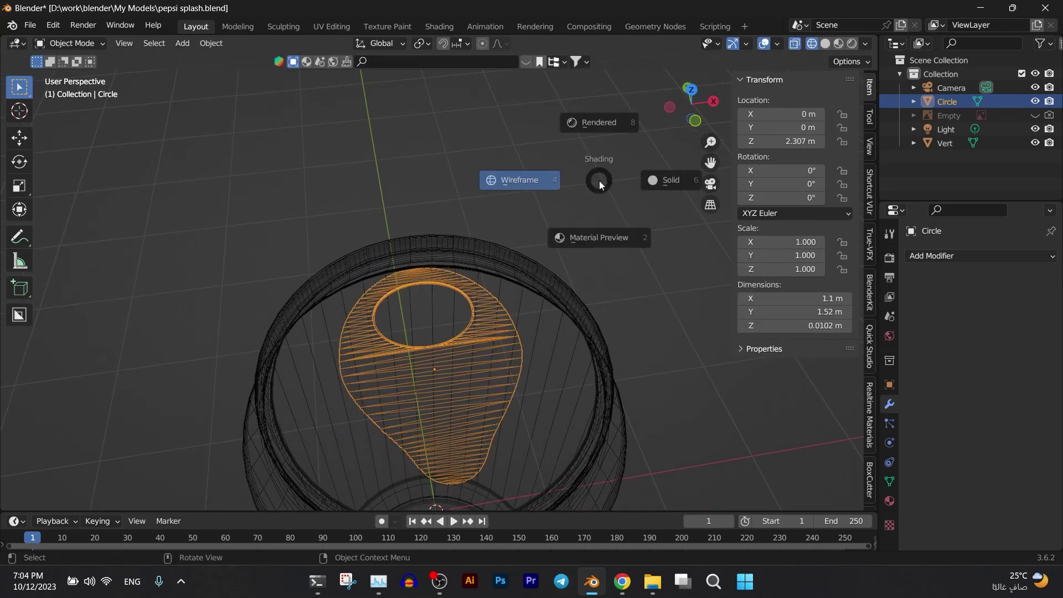
pyautogui.click(667, 184)
pyautogui.moveTo(647, 349); pyautogui.dragTo(643, 314, button='middle')
pyautogui.press('g')
pyautogui.press('z')
pyautogui.click(636, 263)
pyautogui.moveTo(635, 263); pyautogui.dragTo(618, 281, button='middle')
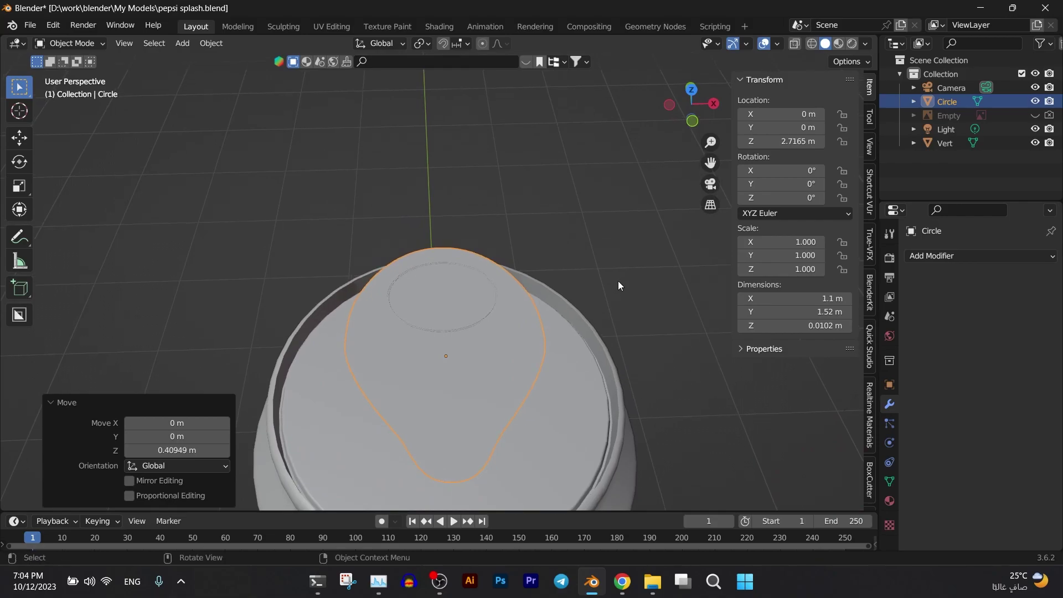
pyautogui.press('g')
pyautogui.press('z')
pyautogui.click(636, 113)
# - Duplicate the teardrop shape about 1.37 m below the original, just over the lid, and select the copy's whole mesh
pyautogui.hotkey('shift', 'd')
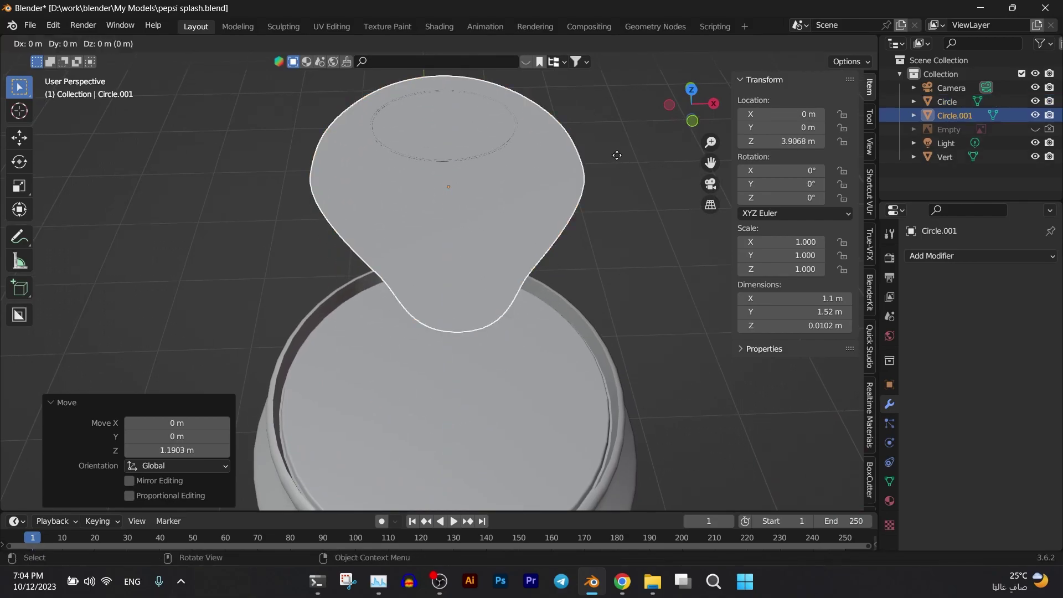
pyautogui.press('z')
pyautogui.click(637, 342)
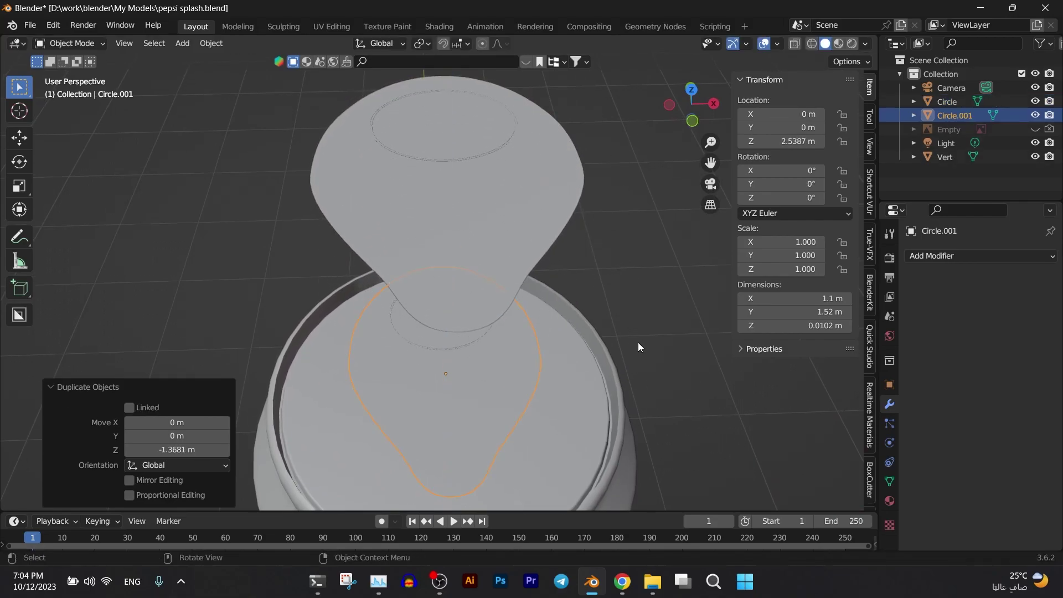
pyautogui.press('Tab')
pyautogui.press('a')
# - Try extruding the duplicate's whole mesh about 0.28 m downward and undo the extrusion
pyautogui.press('e')
pyautogui.click(629, 373)
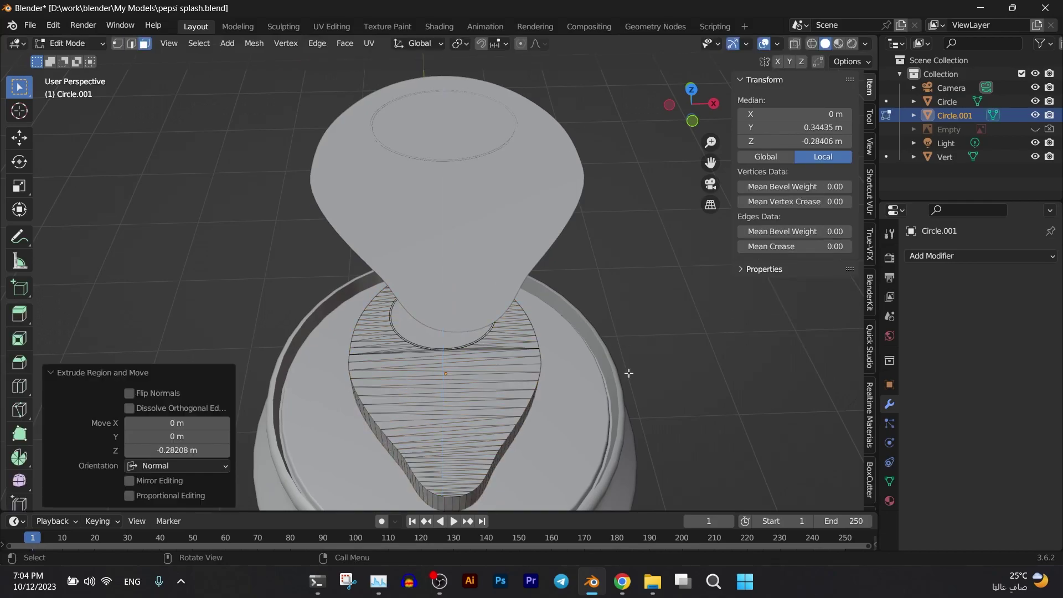
pyautogui.hotkey('ctrl', 'z')
pyautogui.hotkey('ctrl', 'z')
pyautogui.hotkey('ctrl', 'z')
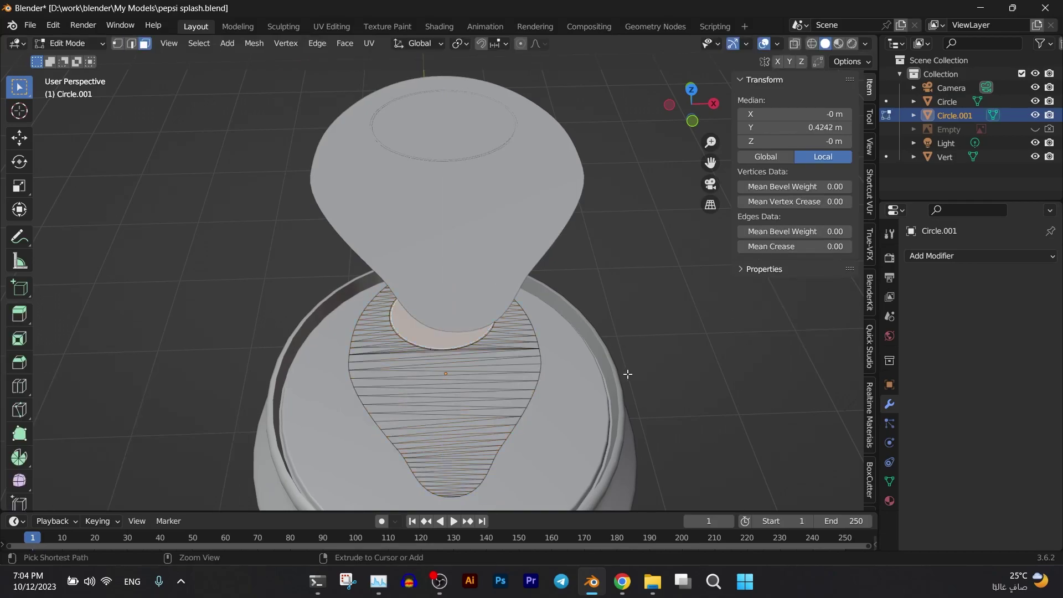
pyautogui.hotkey('ctrl', 'shift', 'z')
pyautogui.hotkey('ctrl', 'shift', 'z')
# - Scale the duplicate's mesh to 1.026 and extrude it down through the lid into a solid about 0.31 m thick
pyautogui.press('s')
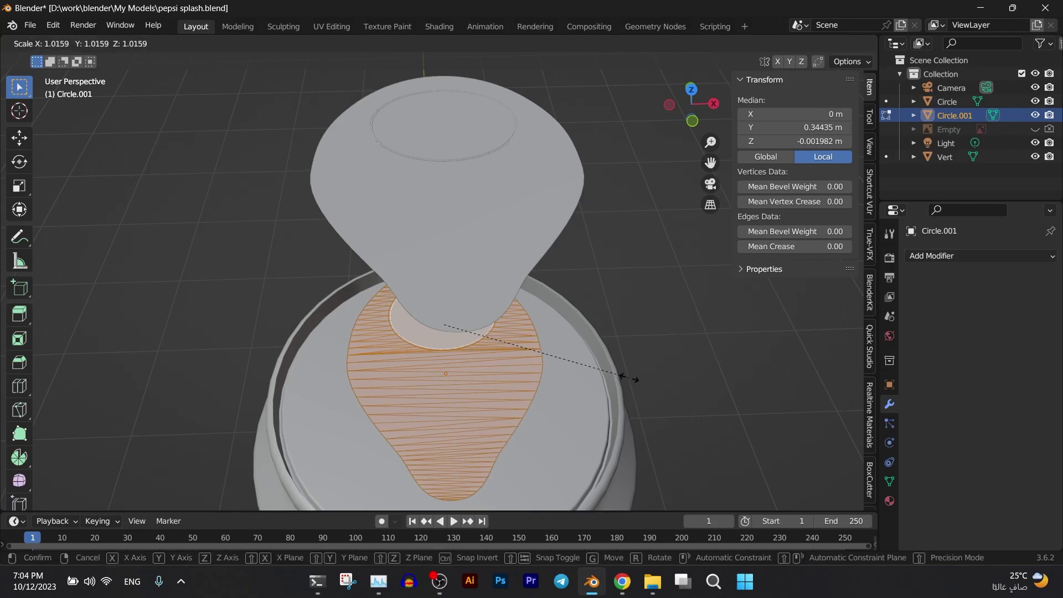
pyautogui.click(630, 381)
pyautogui.press('e')
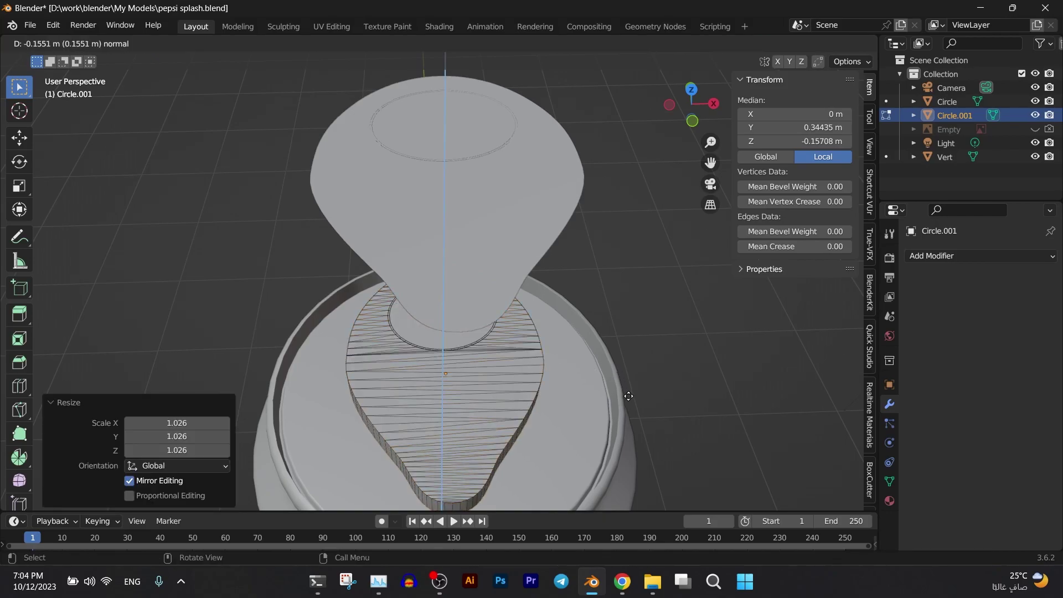
pyautogui.click(628, 395)
pyautogui.moveTo(615, 379); pyautogui.dragTo(650, 296, button='middle')
pyautogui.hotkey('ctrl', 'z')
pyautogui.press('e')
pyautogui.click(654, 340)
pyautogui.press('Tab')
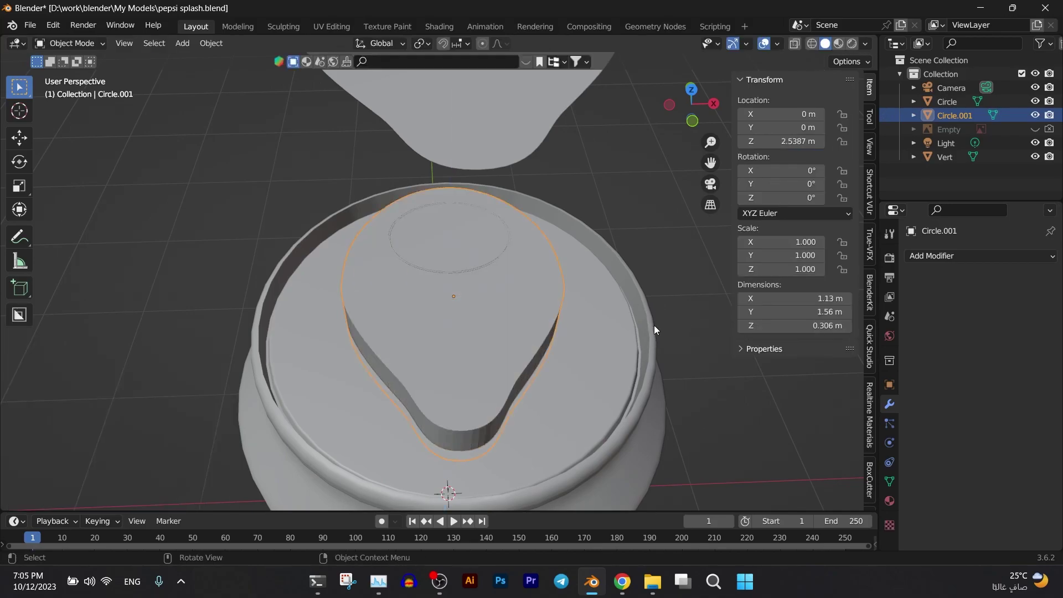
# - Add a Boolean modifier to the can body, set to Difference with object Circle.001 and the Fast solver, and hide the cutter
pyautogui.click(944, 157)
pyautogui.click(961, 256)
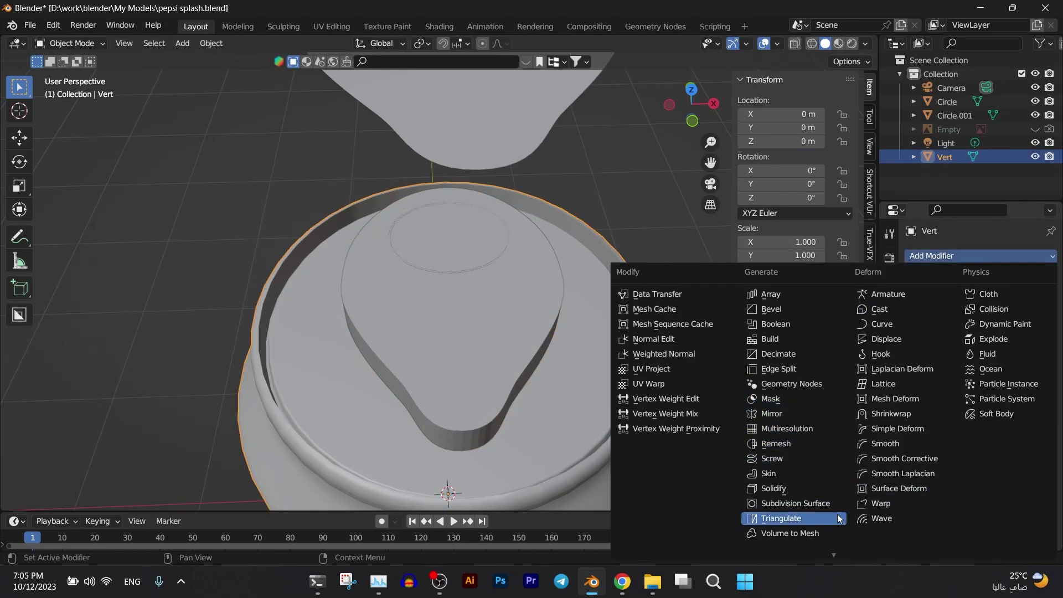
pyautogui.click(789, 330)
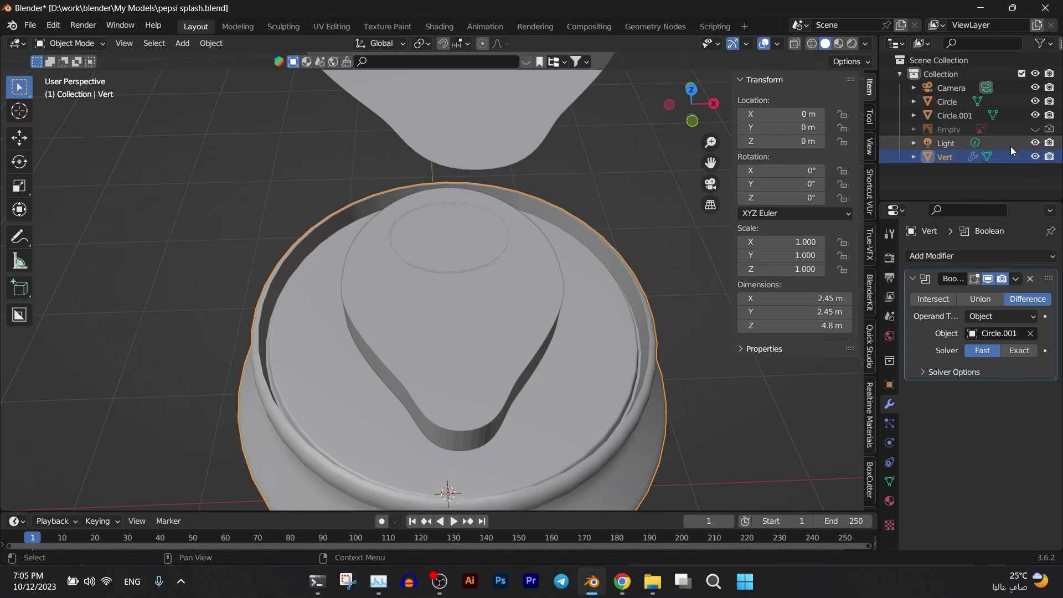
pyautogui.click(475, 331)
pyautogui.press('h')
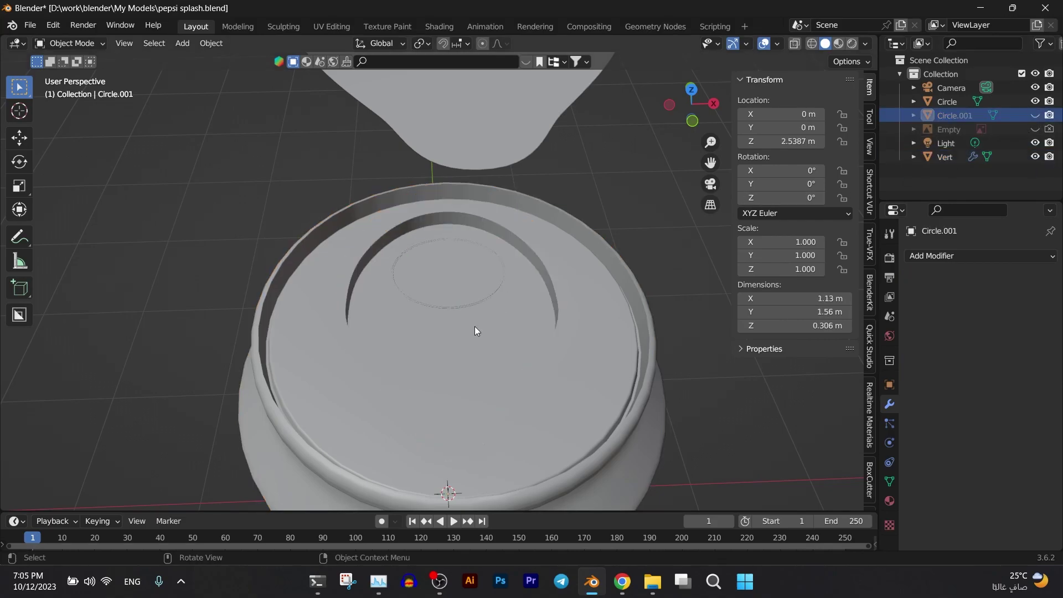
# - Unhide the Circle.001 cutter and delete it
pyautogui.click(1034, 115)
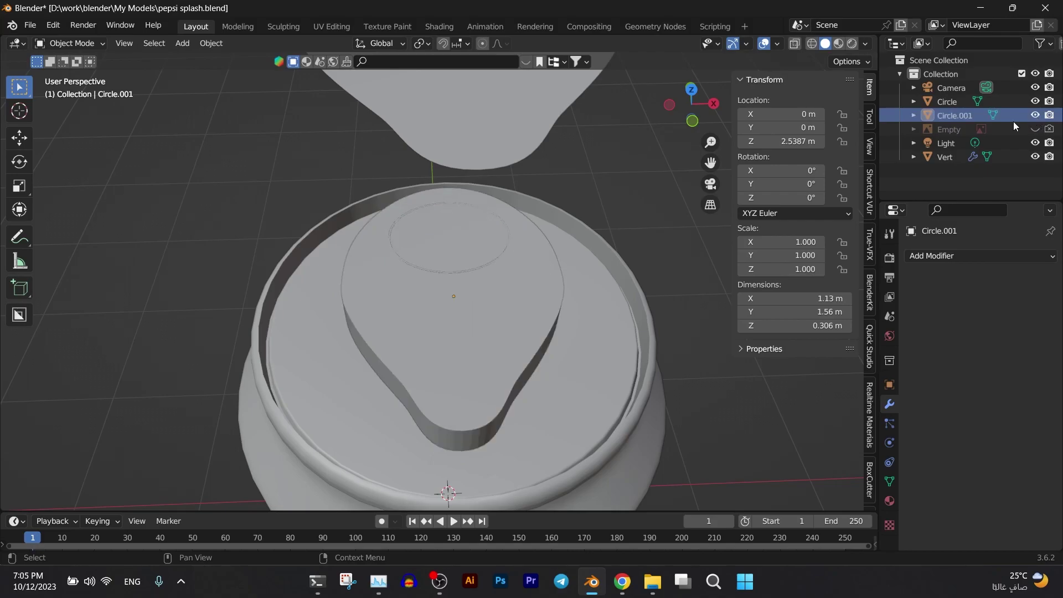
pyautogui.click(513, 322)
pyautogui.click(998, 116)
pyautogui.press('Delete')
# - Show the scene in wireframe and, in front view, lower the teardrop shape about 1.51 m along Z into the can's rim
pyautogui.click(500, 132)
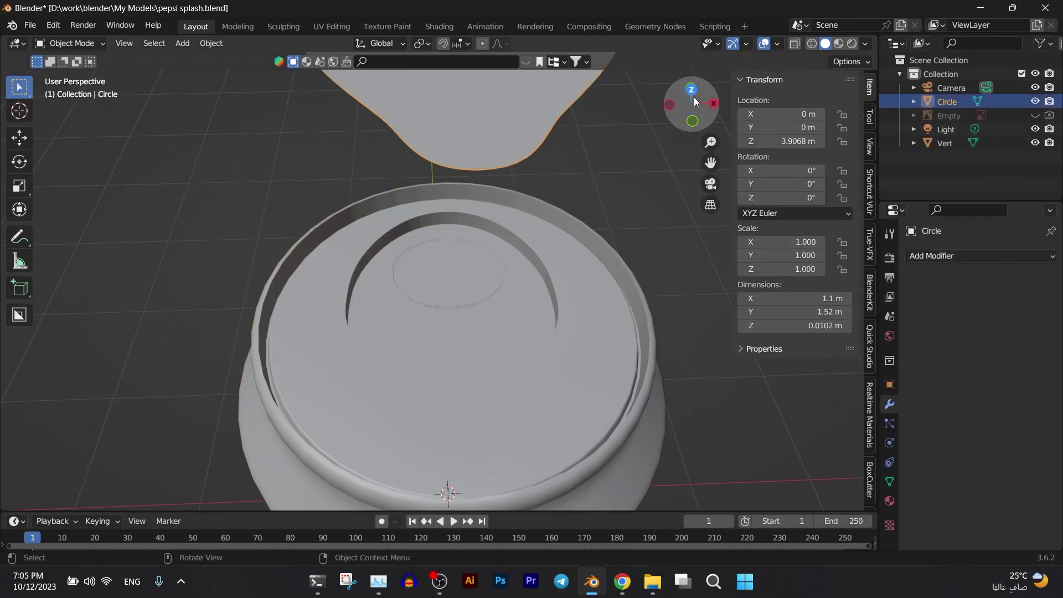
pyautogui.click(811, 44)
pyautogui.click(692, 119)
pyautogui.moveTo(618, 194); pyautogui.dragTo(607, 159, button='middle')
pyautogui.click(691, 101)
pyautogui.click(687, 99)
pyautogui.scroll(4, 655, 171)
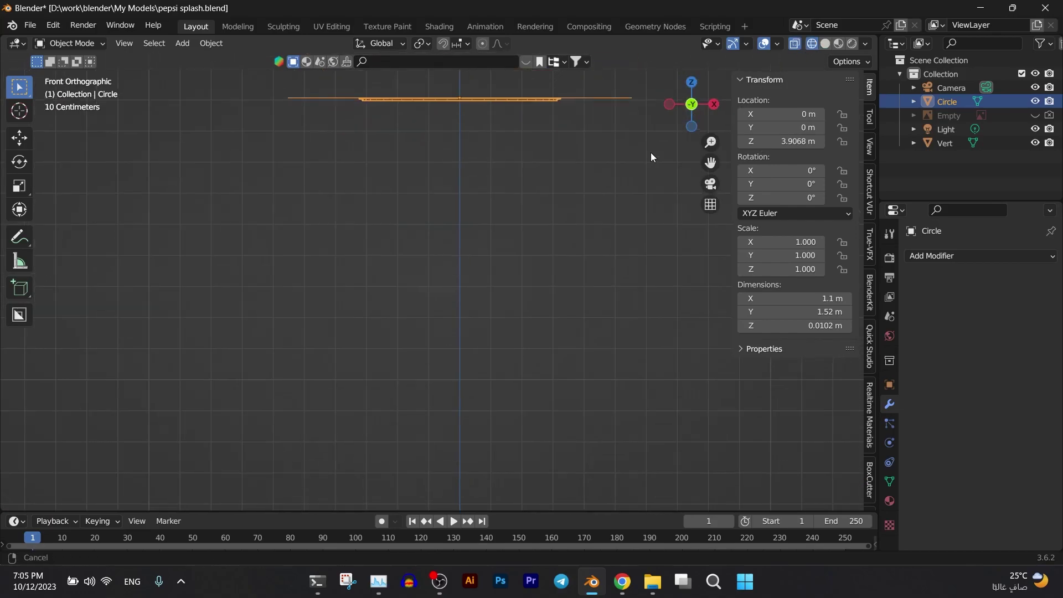
pyautogui.scroll(-8, 623, 145)
pyautogui.press('g')
pyautogui.press('z')
pyautogui.click(613, 301)
pyautogui.scroll(5, 612, 276)
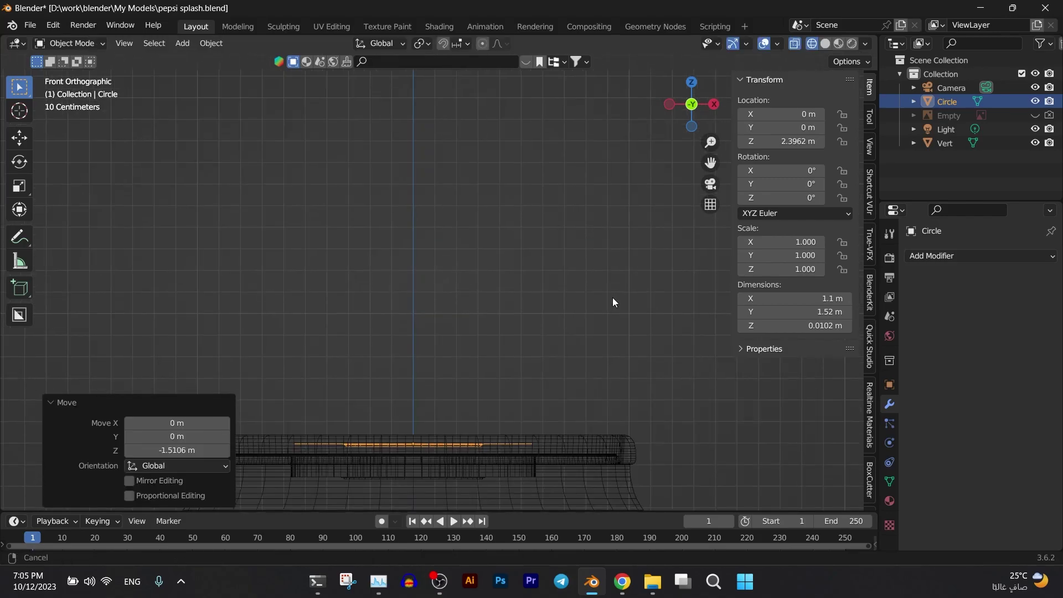
# - Fine-tune the height of the teardrop panel along Z so it fits into the can's lid
pyautogui.keyDown('shift'); pyautogui.moveTo(556, 172); pyautogui.dragTo(616, 138, button='middle'); pyautogui.keyUp('shift')
pyautogui.press('g')
pyautogui.press('z')
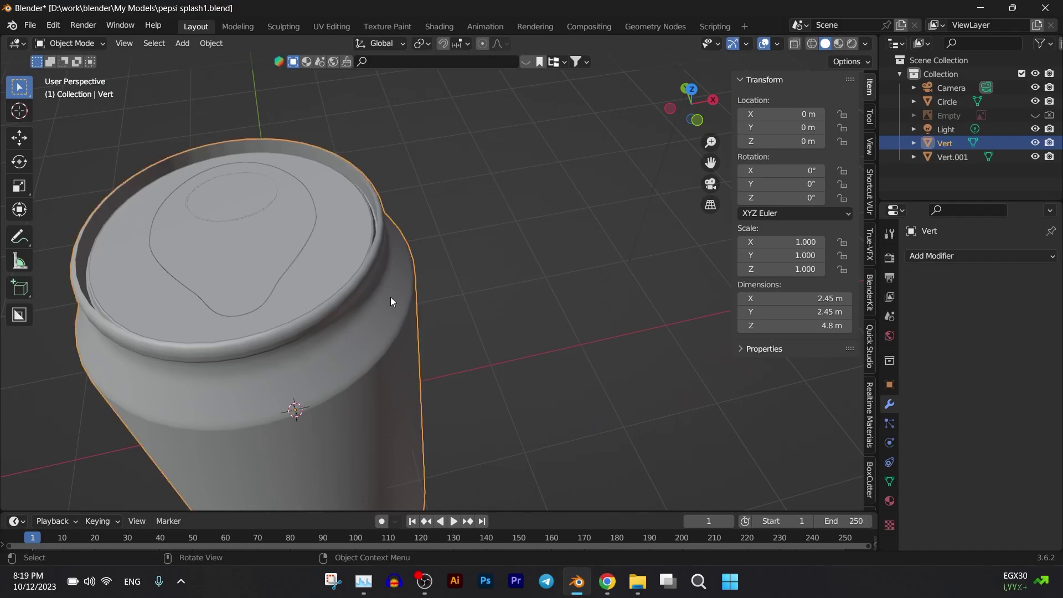
# - Hide the can body, add a cylinder just below the teardrop panel's oval, scale it down to a small rivet and open its mesh for editing
pyautogui.press('h')
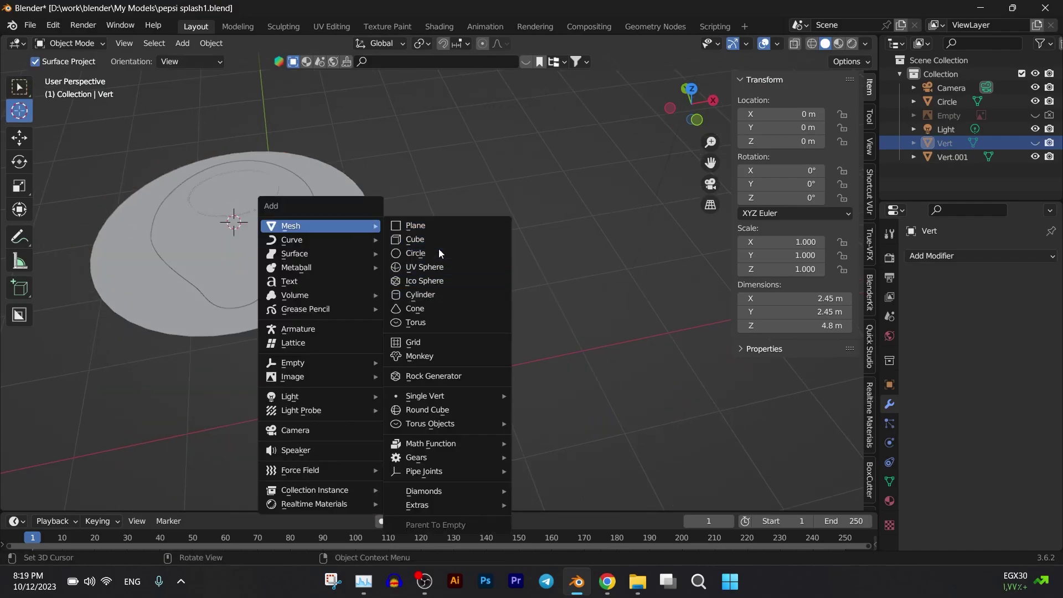
pyautogui.click(446, 294)
pyautogui.press('s')
pyautogui.click(267, 227)
pyautogui.moveTo(267, 227); pyautogui.dragTo(461, 347, button='middle')
pyautogui.scroll(6, 461, 346)
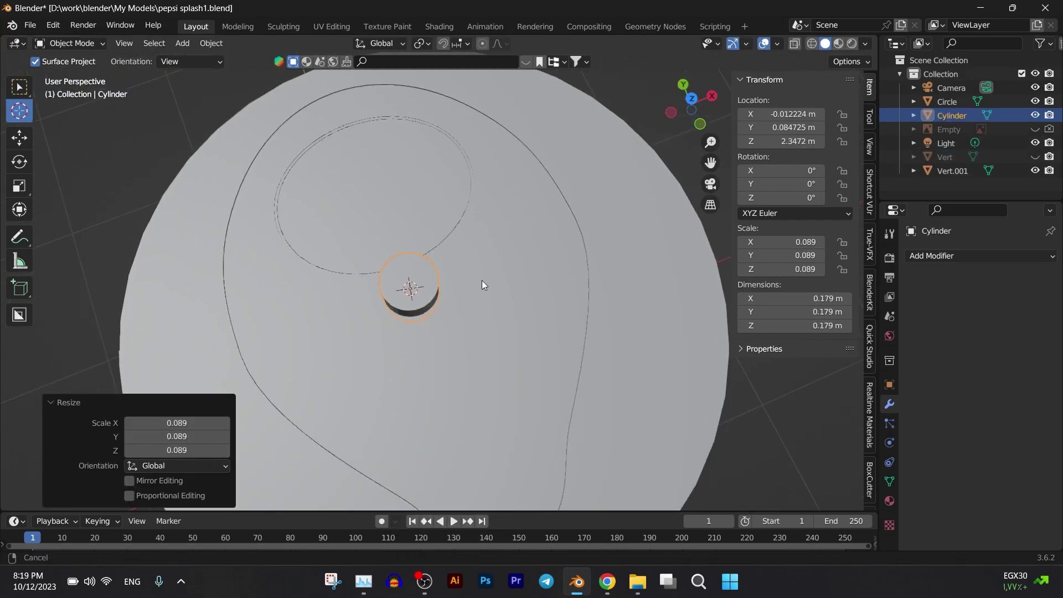
pyautogui.press('s')
pyautogui.click(532, 356)
pyautogui.moveTo(532, 356); pyautogui.dragTo(502, 337, button='middle')
pyautogui.press('Tab')
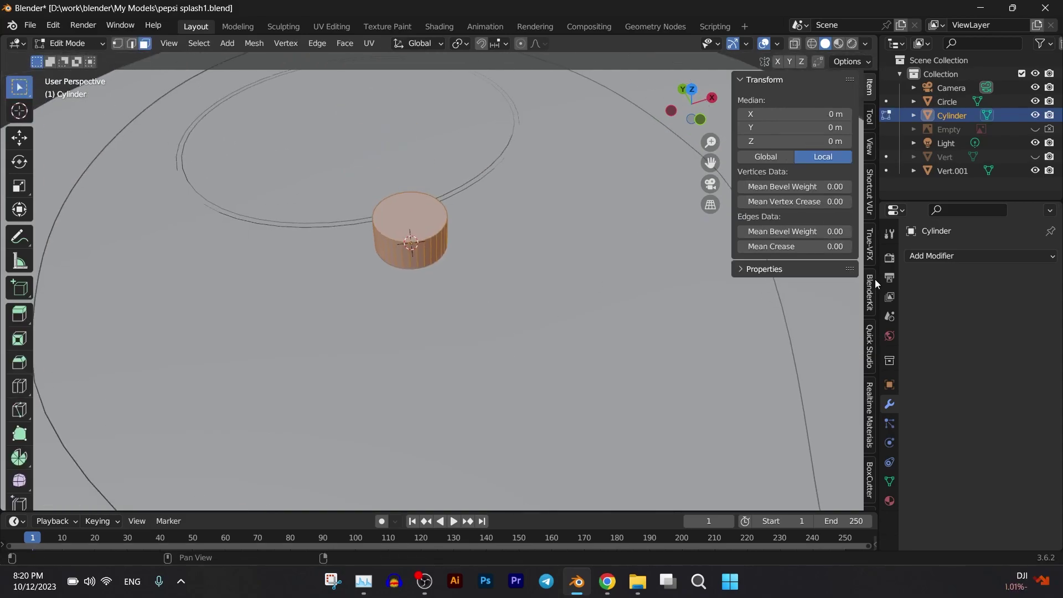
pyautogui.click(870, 240)
pyautogui.press('n')
pyautogui.hotkey('ctrl', 'b')
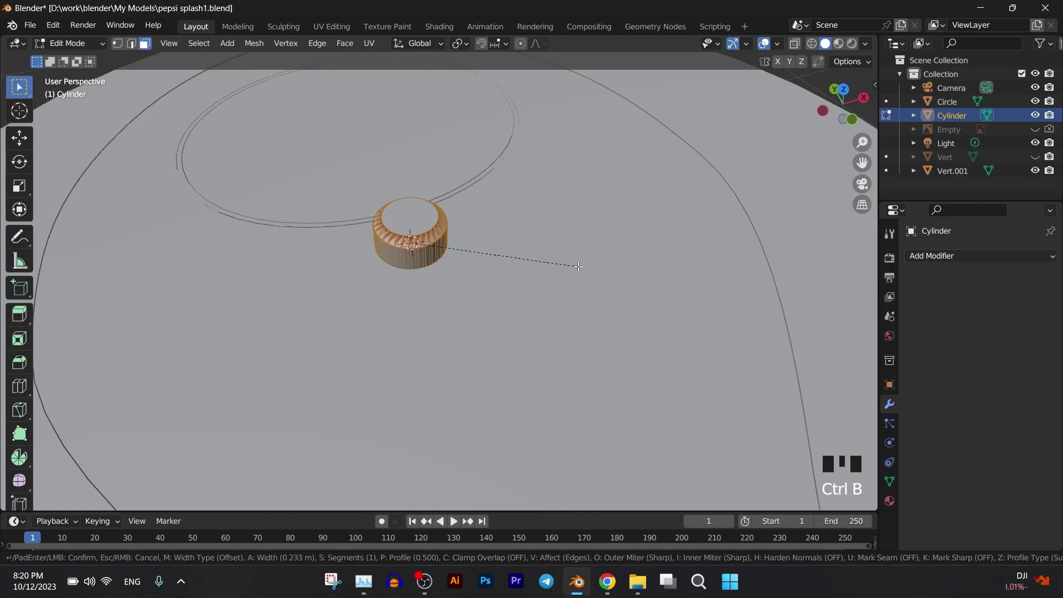
pyautogui.scroll(1, 573, 260)
pyautogui.rightClick(573, 260)
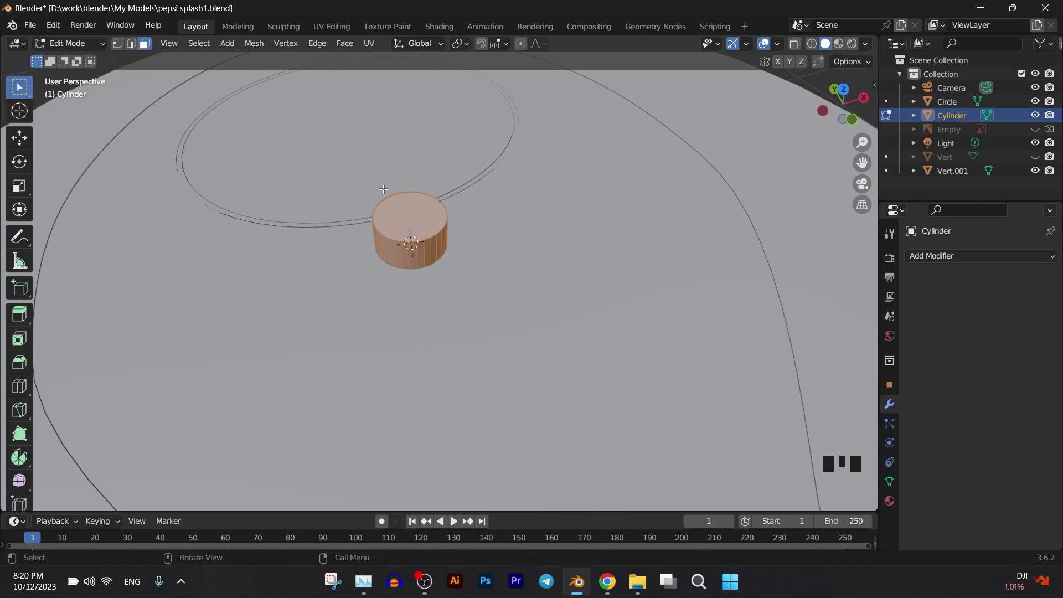
# - Select the rivet cylinder's top face and round its rim with a multi-segment bevel
pyautogui.click(408, 213)
pyautogui.hotkey('ctrl', 'b')
pyautogui.scroll(2, 477, 251)
pyautogui.click(477, 250)
pyautogui.moveTo(477, 250); pyautogui.dragTo(531, 339, button='middle')
# - Add a Simple Curve circle around the rivet and scale it to 0.135
pyautogui.hotkey('shift', 'a')
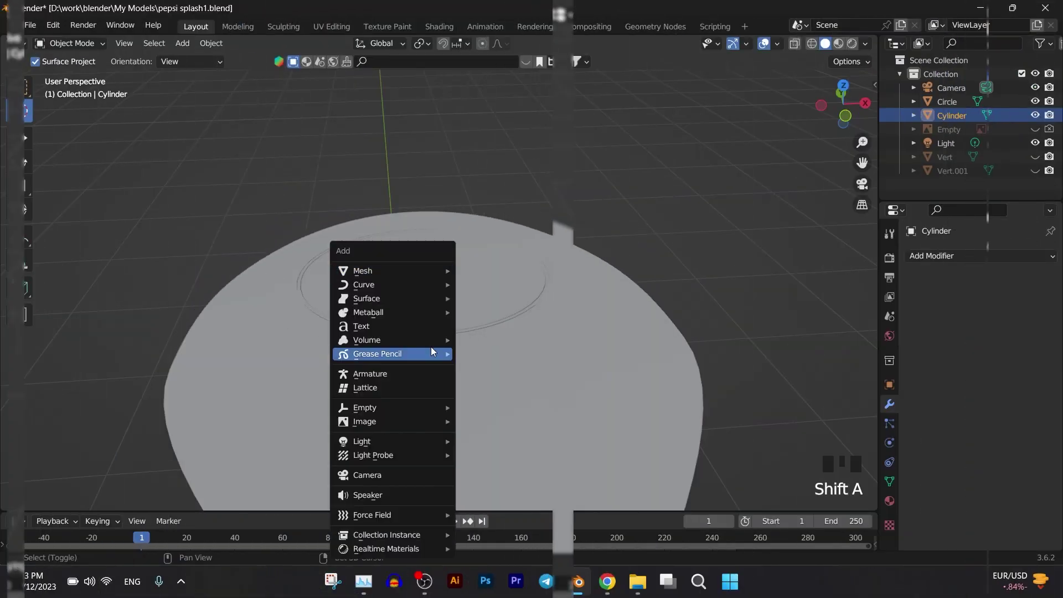
pyautogui.moveTo(453, 292)
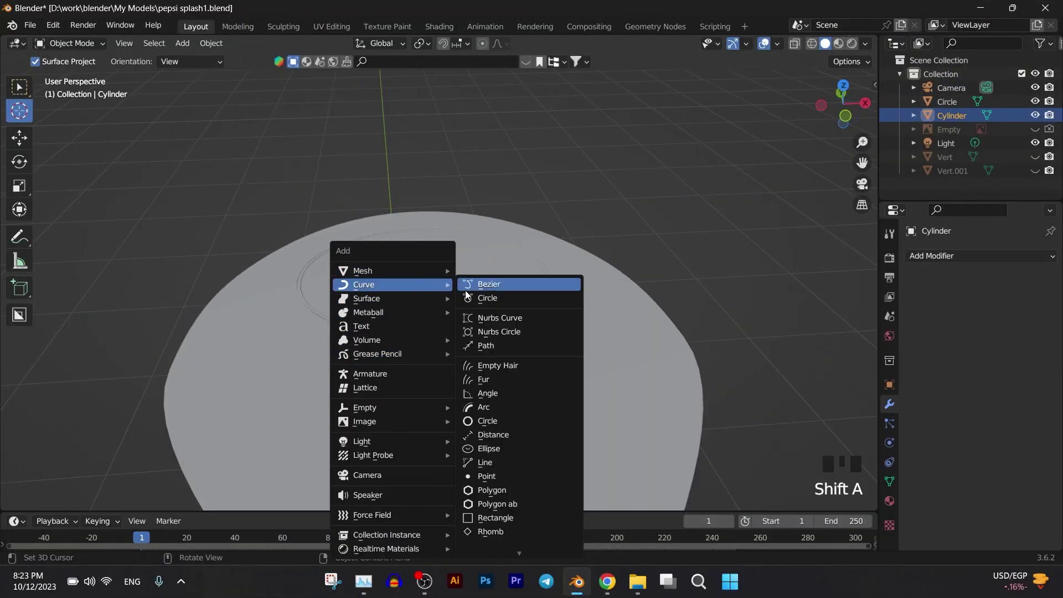
pyautogui.click(506, 421)
pyautogui.scroll(-3, 524, 372)
pyautogui.moveTo(525, 372); pyautogui.dragTo(510, 421, button='middle')
pyautogui.press('s')
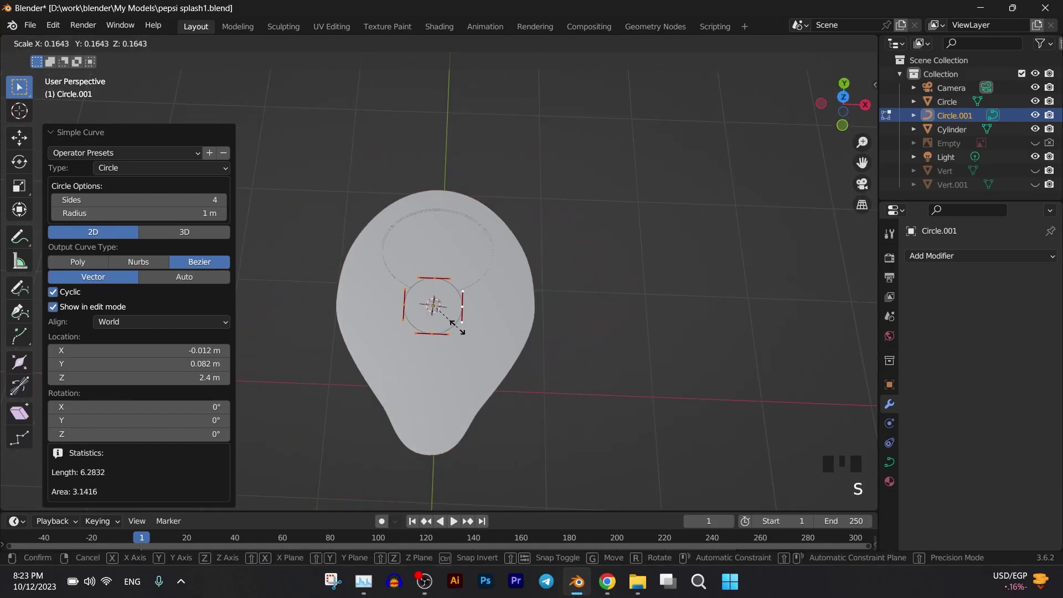
pyautogui.click(451, 321)
pyautogui.scroll(5, 459, 335)
pyautogui.keyDown('shift'); pyautogui.moveTo(465, 346); pyautogui.dragTo(493, 291, button='middle'); pyautogui.keyUp('shift')
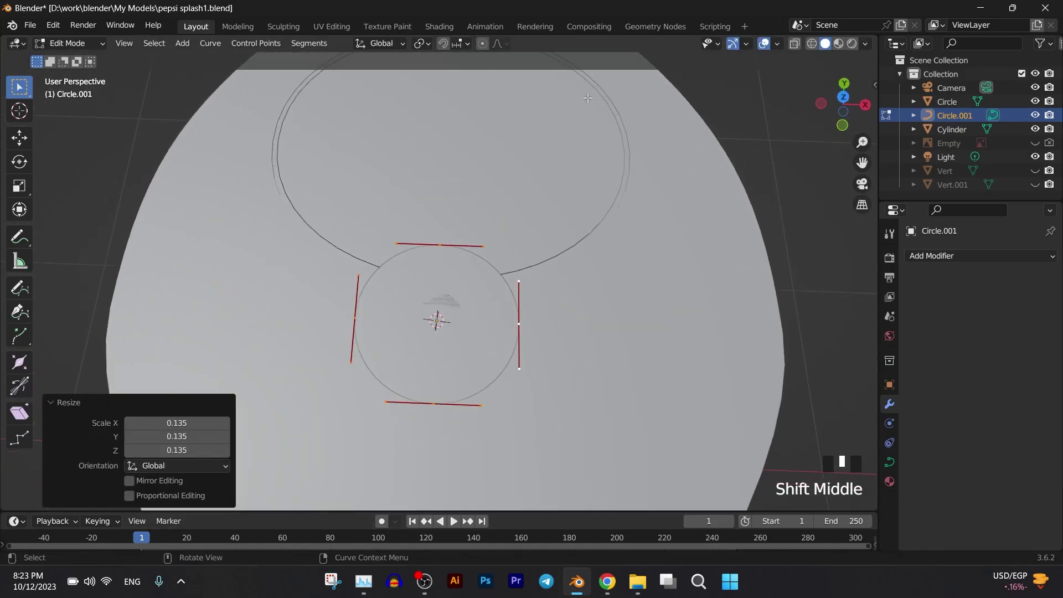
# - Show the scene in wireframe and scale the circle up by 2.5 around the rivet
pyautogui.click(811, 44)
pyautogui.keyDown('shift'); pyautogui.moveTo(601, 184); pyautogui.dragTo(615, 253, button='middle'); pyautogui.keyUp('shift')
pyautogui.press('s')
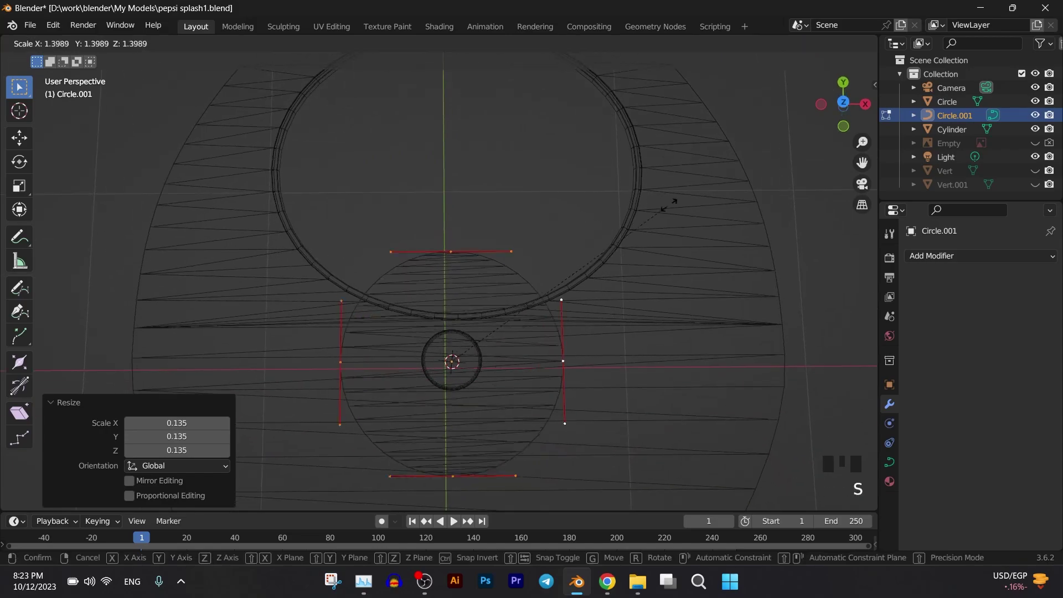
pyautogui.click(616, 397)
pyautogui.scroll(-4, 616, 398)
pyautogui.keyDown('shift'); pyautogui.moveTo(588, 310); pyautogui.dragTo(605, 254, button='middle'); pyautogui.keyUp('shift')
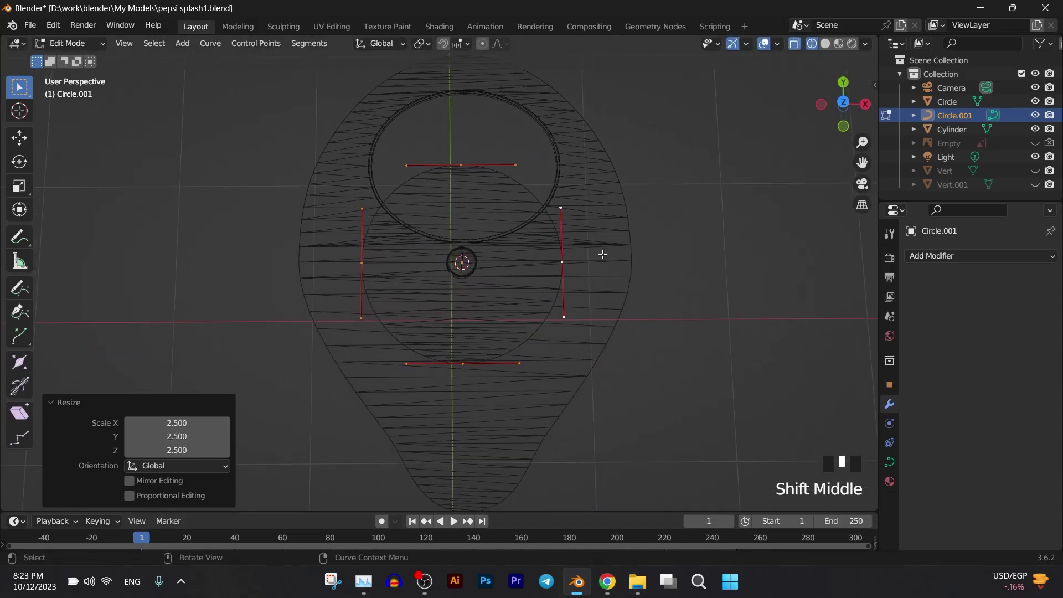
# - Narrow the circle along X into an ellipse and scale it uniformly by 1.322
pyautogui.press('s')
pyautogui.middleClick(556, 246)
pyautogui.click(553, 244)
pyautogui.press('s')
pyautogui.click(584, 258)
pyautogui.press('g')
pyautogui.press('Escape')
# - Add a Bezier circle inside the ellipse, scale it to about 0.15 and move it 0.207 m along Y in top view
pyautogui.hotkey('shift', 'a')
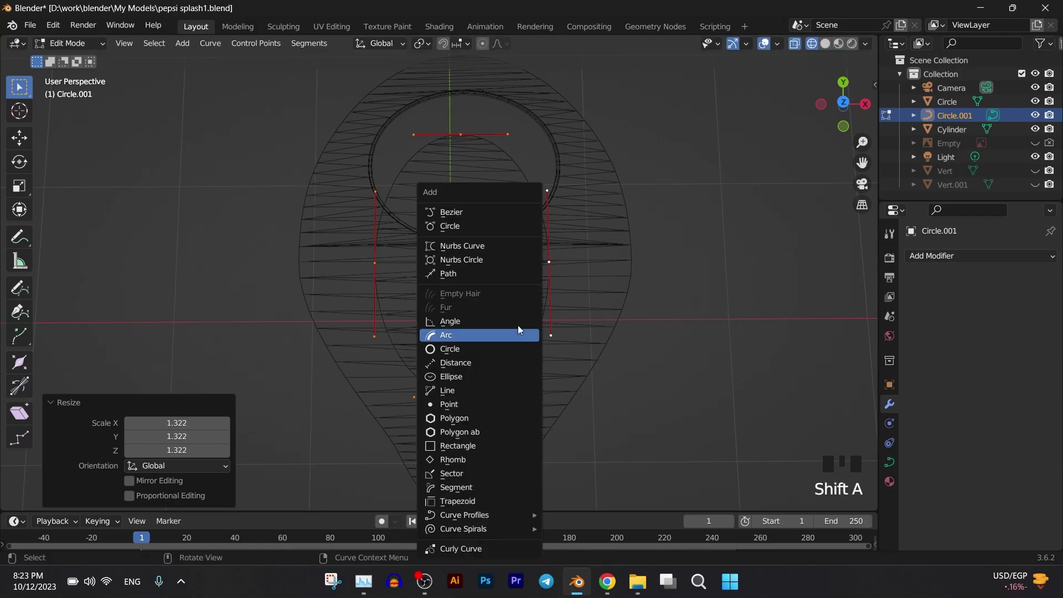
pyautogui.click(493, 231)
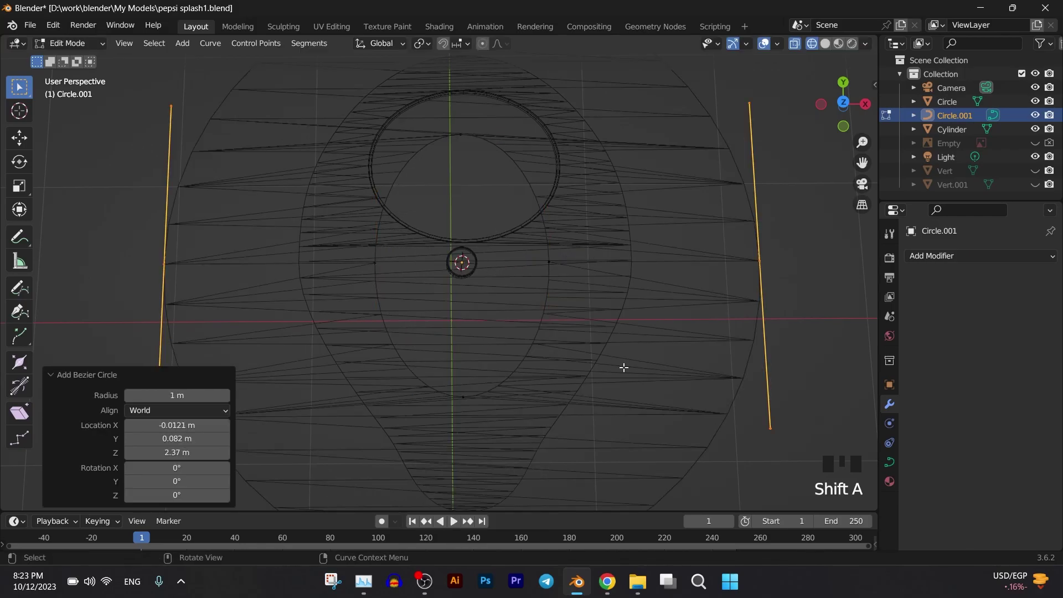
pyautogui.press('s')
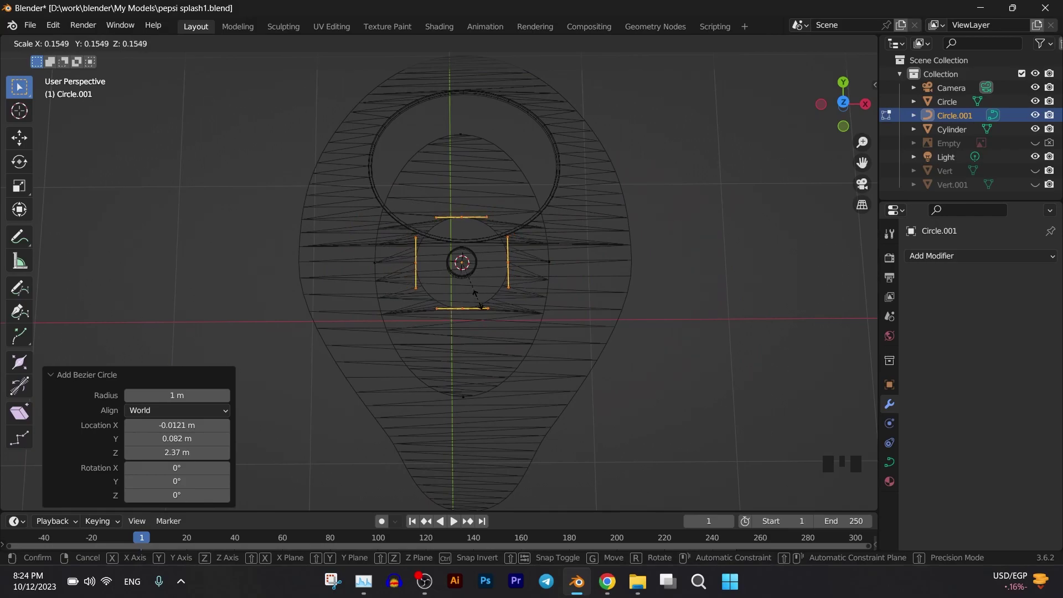
pyautogui.click(479, 306)
pyautogui.click(843, 103)
pyautogui.press('g')
pyautogui.press('y')
pyautogui.click(498, 199)
# - Add a second Bezier circle, scale it to 0.151 and move it along negative Y into the ellipse's other half
pyautogui.hotkey('shift', 'a')
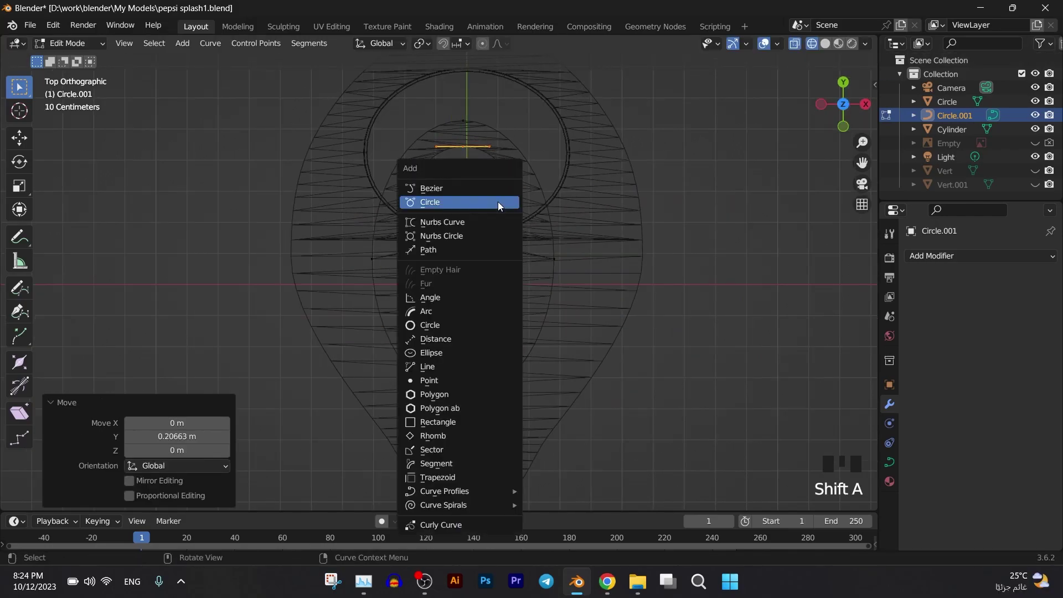
pyautogui.click(498, 202)
pyautogui.press('s')
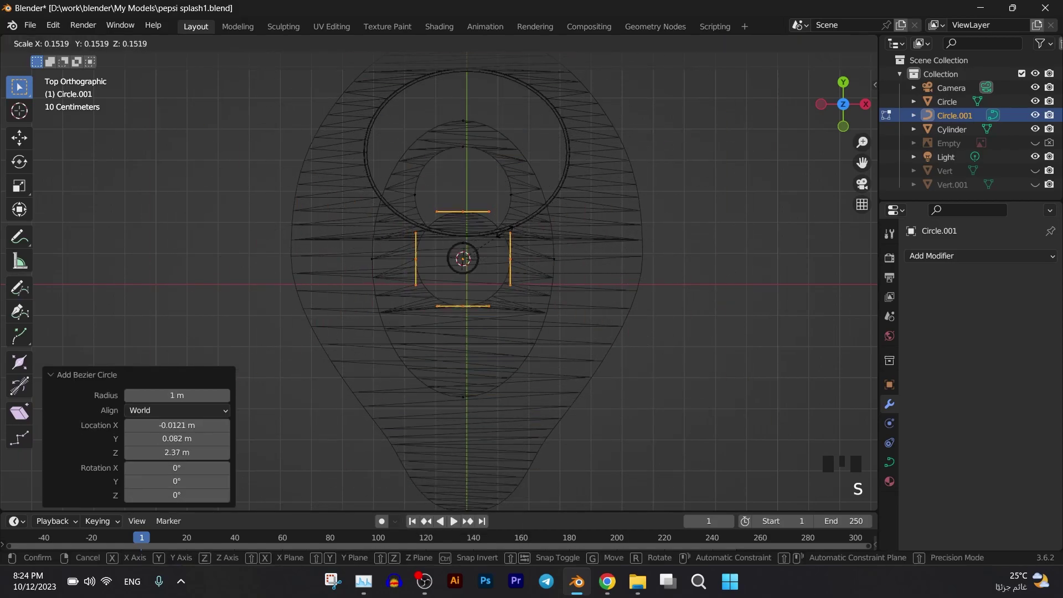
pyautogui.click(501, 239)
pyautogui.press('g')
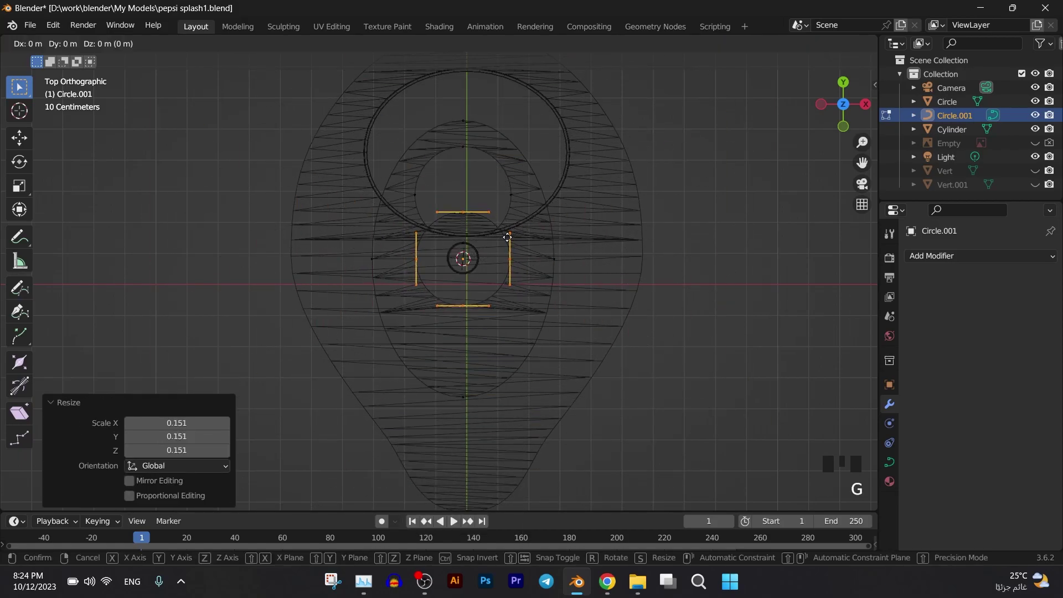
pyautogui.press('y')
pyautogui.click(514, 306)
# - Select both inner circles of the pull tab and narrow them along X into ovals
pyautogui.keyDown('shift'); pyautogui.click(511, 195); pyautogui.keyUp('shift')
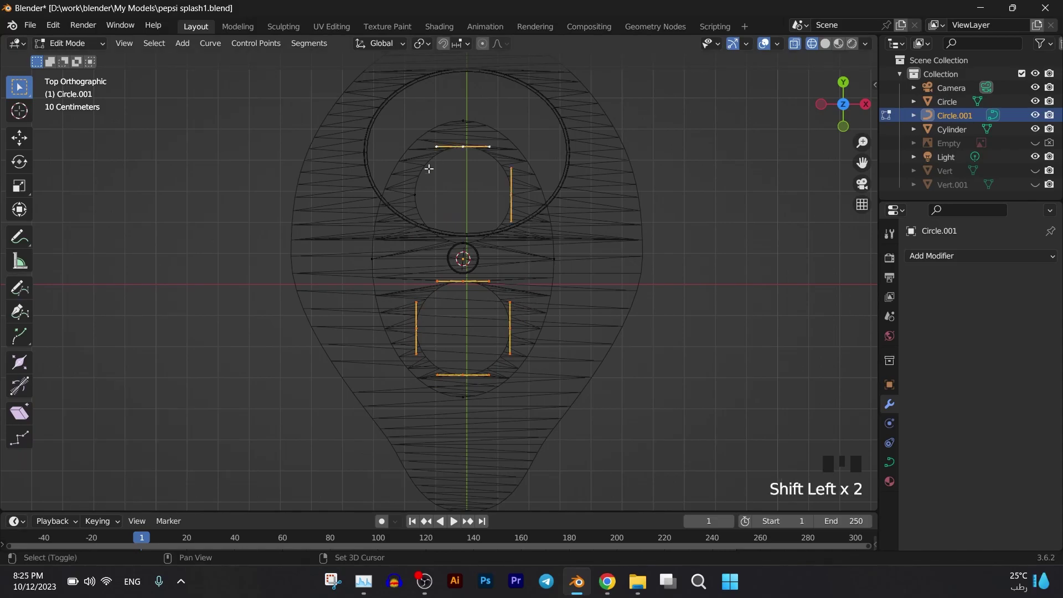
pyautogui.press('s')
pyautogui.press('x')
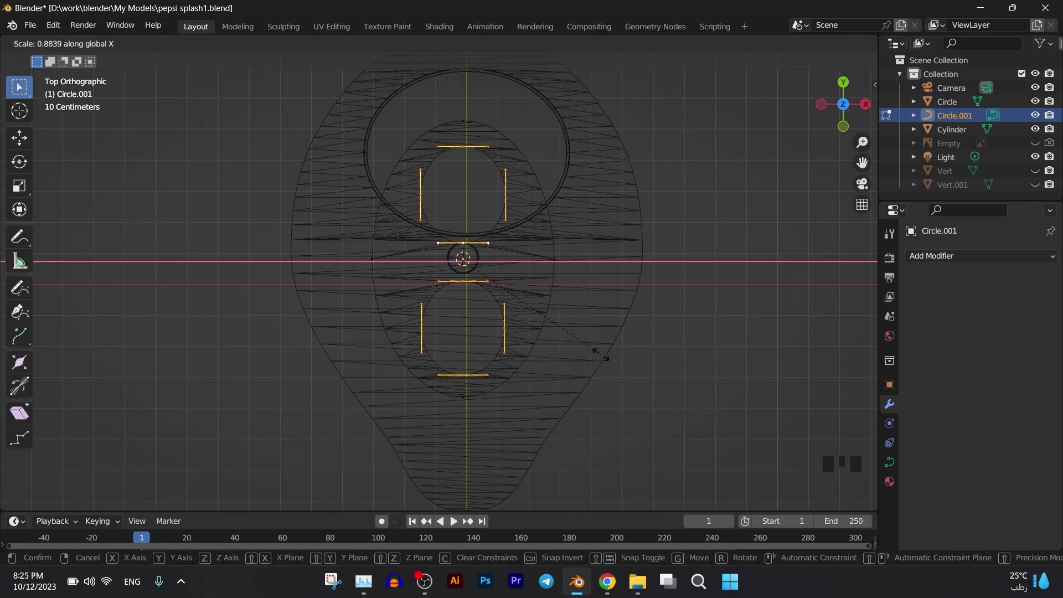
pyautogui.click(599, 354)
# - Scale the outer ellipse to 0.931 along X and shift the tab curves about -0.037 m along Y
pyautogui.keyDown('shift'); pyautogui.click(430, 186); pyautogui.keyUp('shift')
pyautogui.press('s')
pyautogui.press('x')
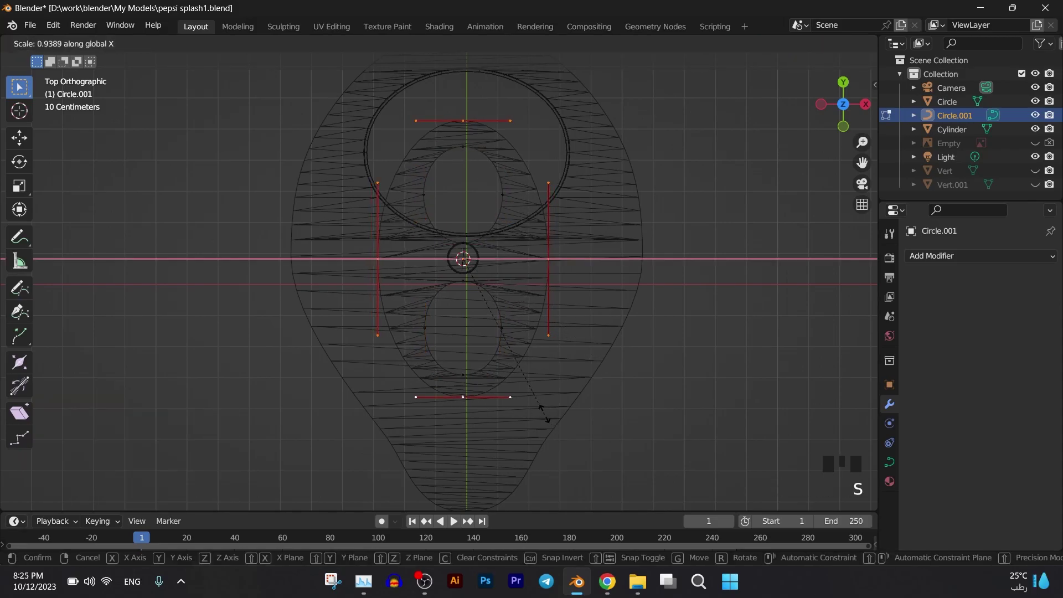
pyautogui.click(544, 413)
pyautogui.press('g')
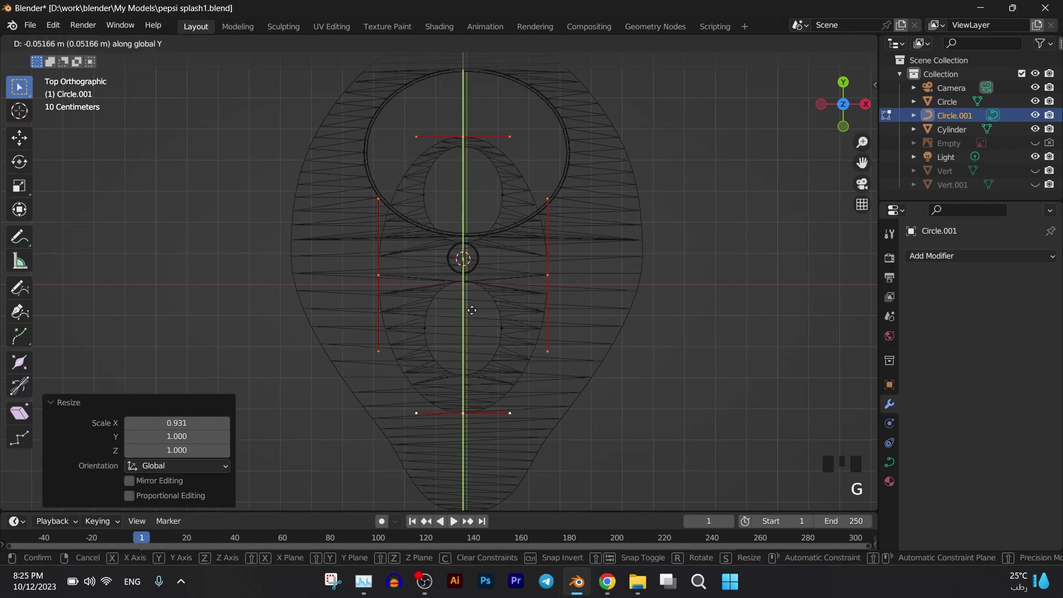
pyautogui.press('Escape')
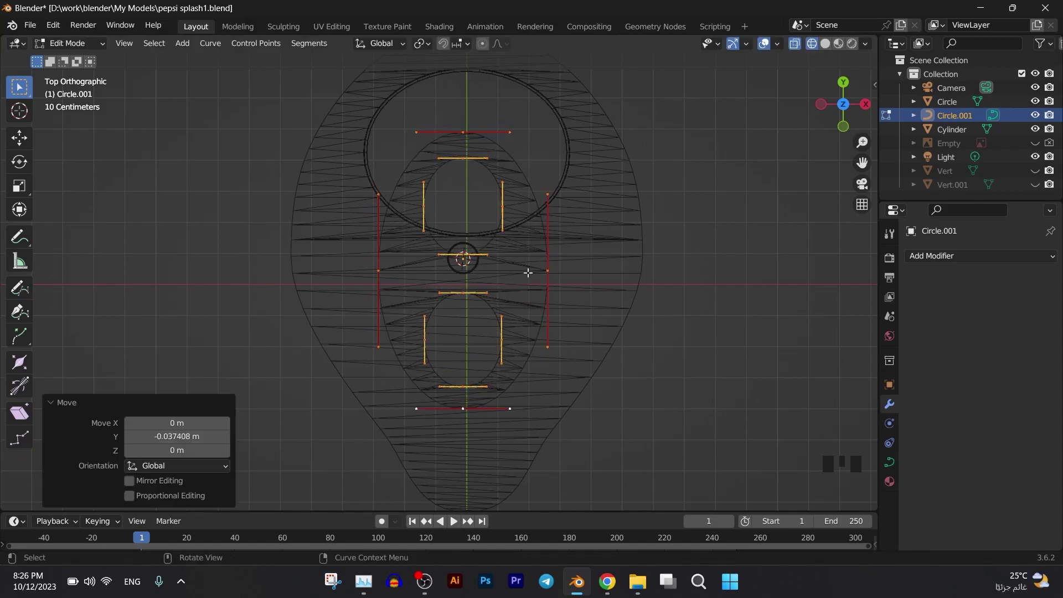
# - Subdivide the tab curves and scale the outer outline's four diagonal points outward into a rounded rectangular tab
pyautogui.rightClick(528, 273)
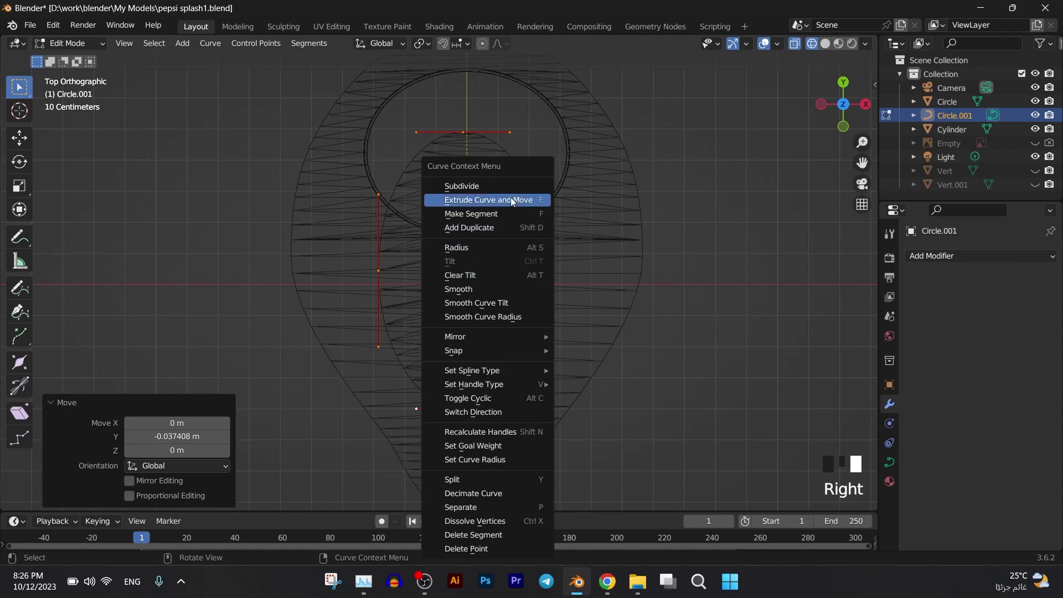
pyautogui.click(492, 186)
pyautogui.click(519, 172)
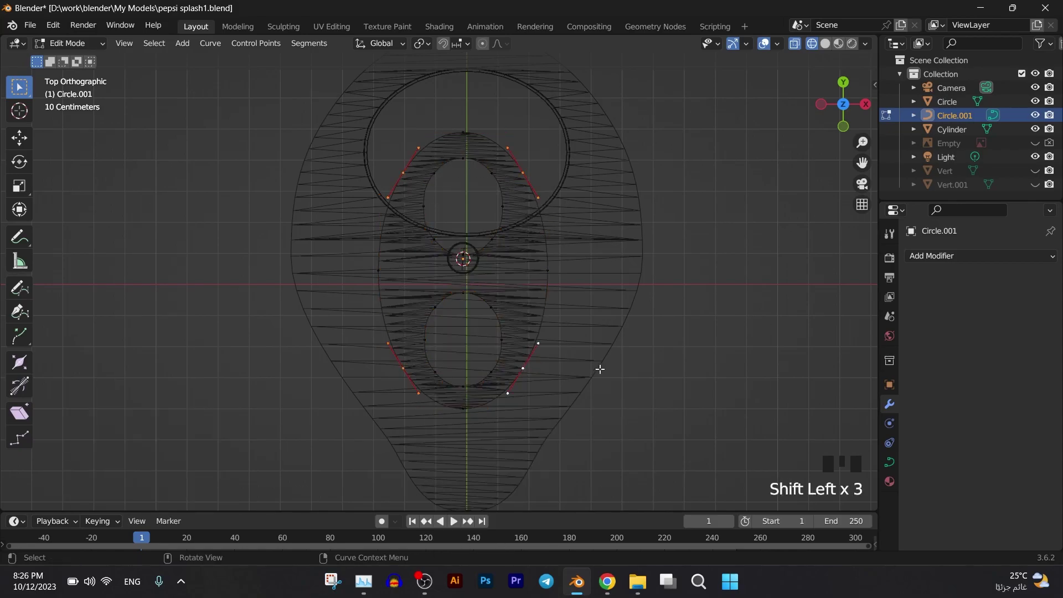
pyautogui.press('s')
pyautogui.click(616, 375)
pyautogui.press('Tab')
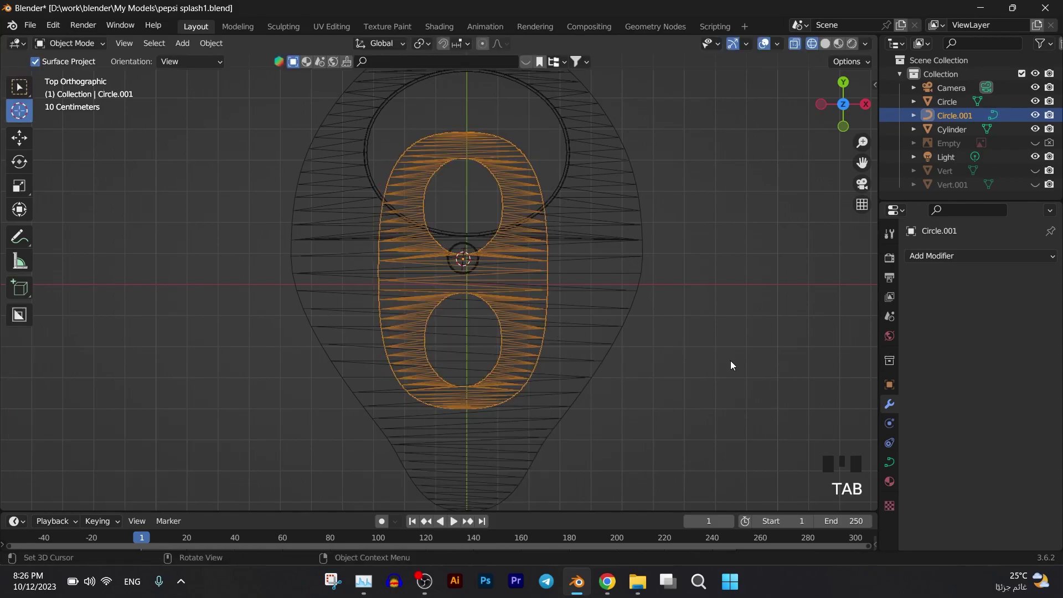
# - Return to solid shading and convert the pull tab curve Circle.001 to a mesh
pyautogui.press('z')
pyautogui.moveTo(727, 340); pyautogui.dragTo(756, 276, button='middle')
pyautogui.click(211, 43)
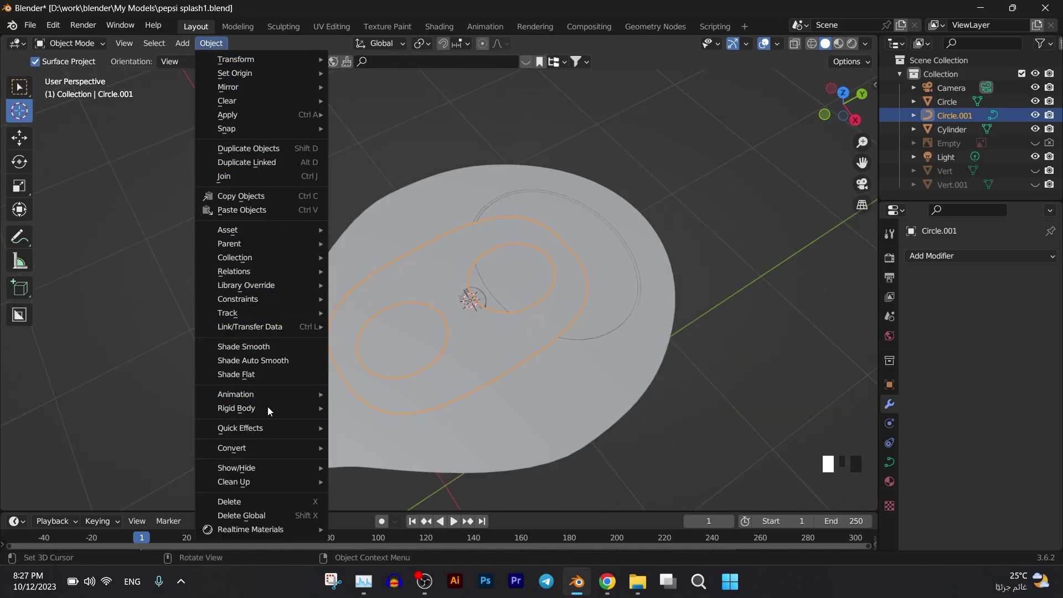
pyautogui.moveTo(273, 447)
pyautogui.click(380, 462)
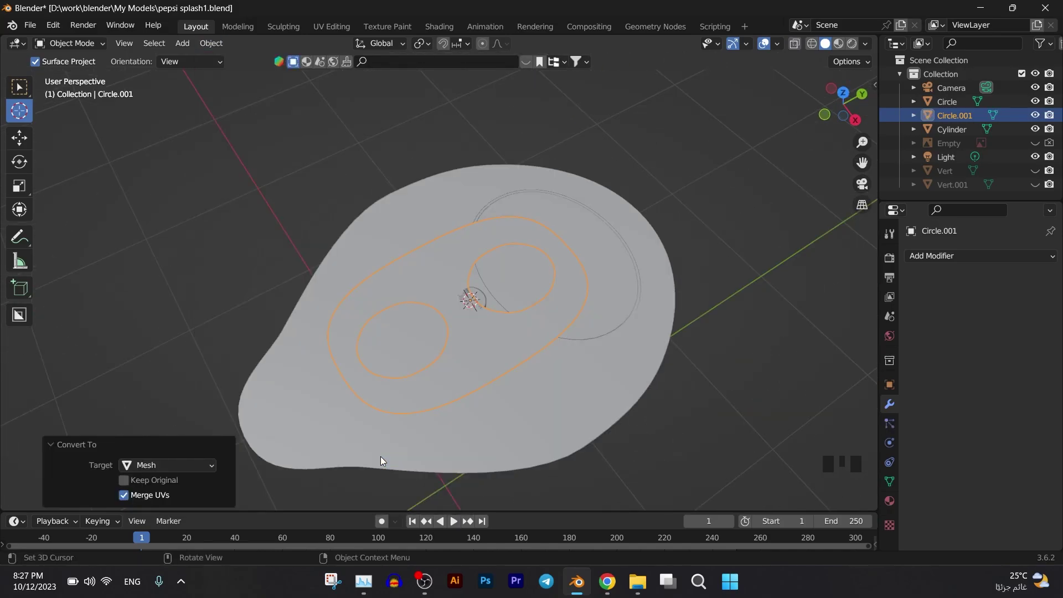
# - Extrude the whole converted tab mesh to give it a thin thickness
pyautogui.moveTo(380, 462); pyautogui.dragTo(613, 107, button='middle')
pyautogui.press('Tab')
pyautogui.press('a')
pyautogui.press('e')
pyautogui.click(640, 209)
pyautogui.click(723, 254)
pyautogui.moveTo(640, 208); pyautogui.dragTo(687, 329, button='middle')
# - Position the extruded tab along Z above the teardrop panel
pyautogui.press('Tab')
pyautogui.press('g')
pyautogui.press('z')
pyautogui.click(743, 288)
pyautogui.click(743, 288)
pyautogui.click(15, 93)
pyautogui.click(642, 244)
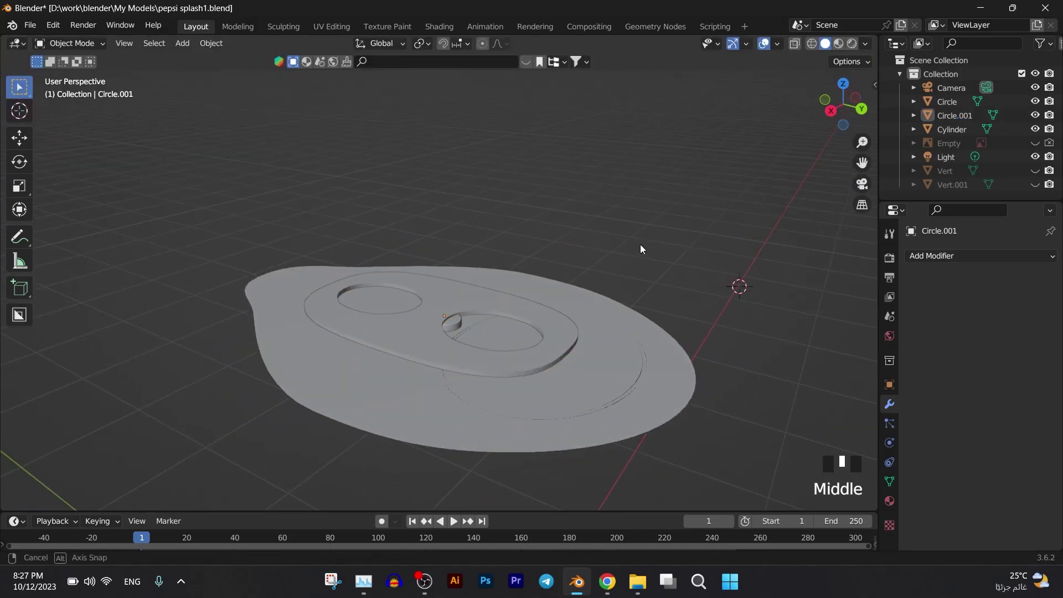
# - Select all points of the tab curve Circle.001 and move them -0.297 m along Y in top view
pyautogui.press('Tab')
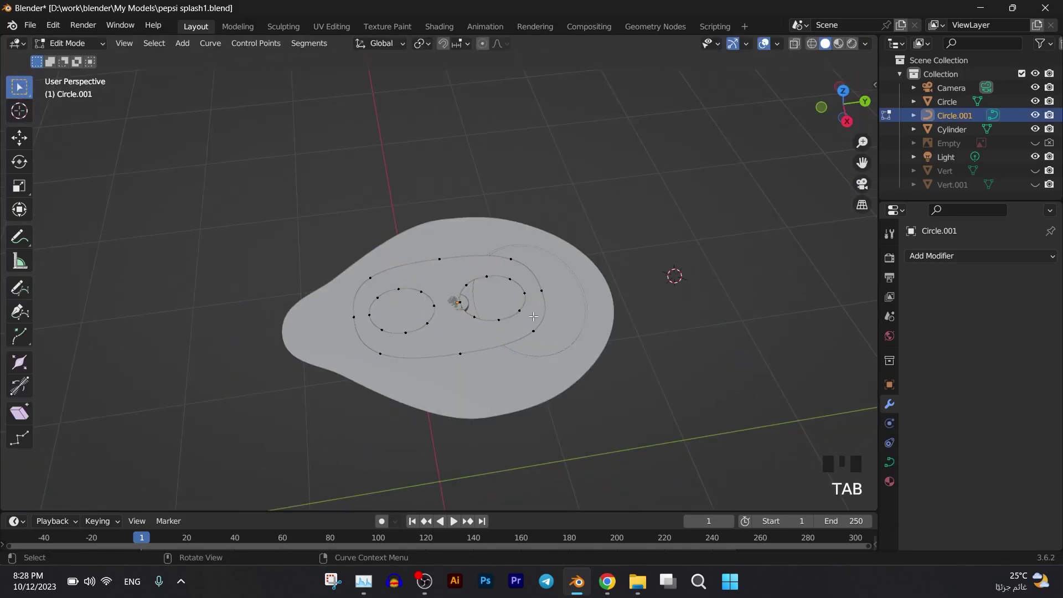
pyautogui.click(842, 90)
pyautogui.scroll(5, 568, 261)
pyautogui.press('a')
pyautogui.moveTo(587, 264); pyautogui.dragTo(601, 256, button='middle')
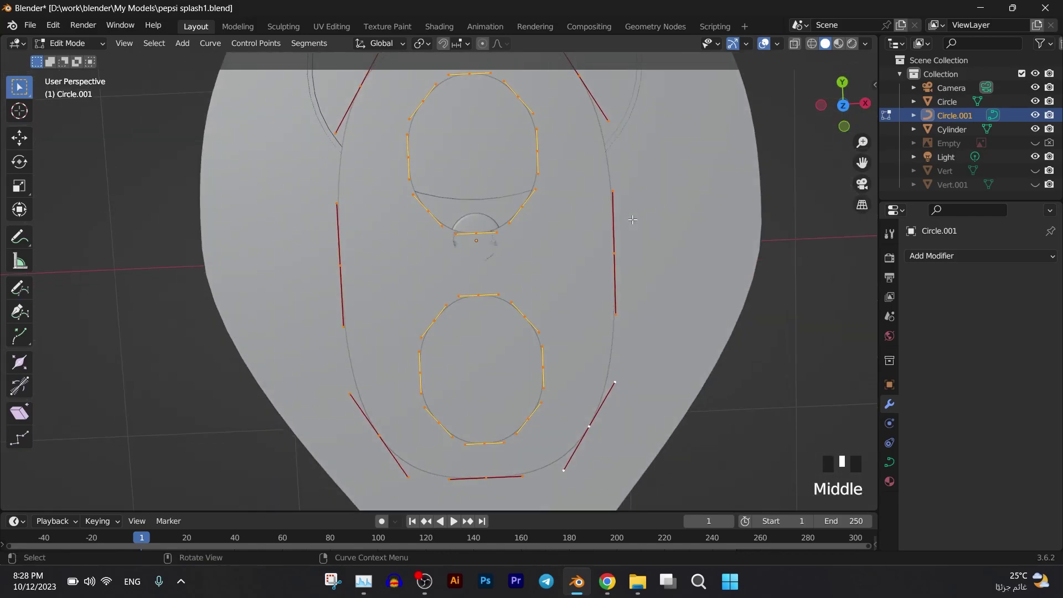
pyautogui.click(842, 105)
pyautogui.click(841, 105)
pyautogui.scroll(-3, 559, 262)
pyautogui.press('g')
pyautogui.press('y')
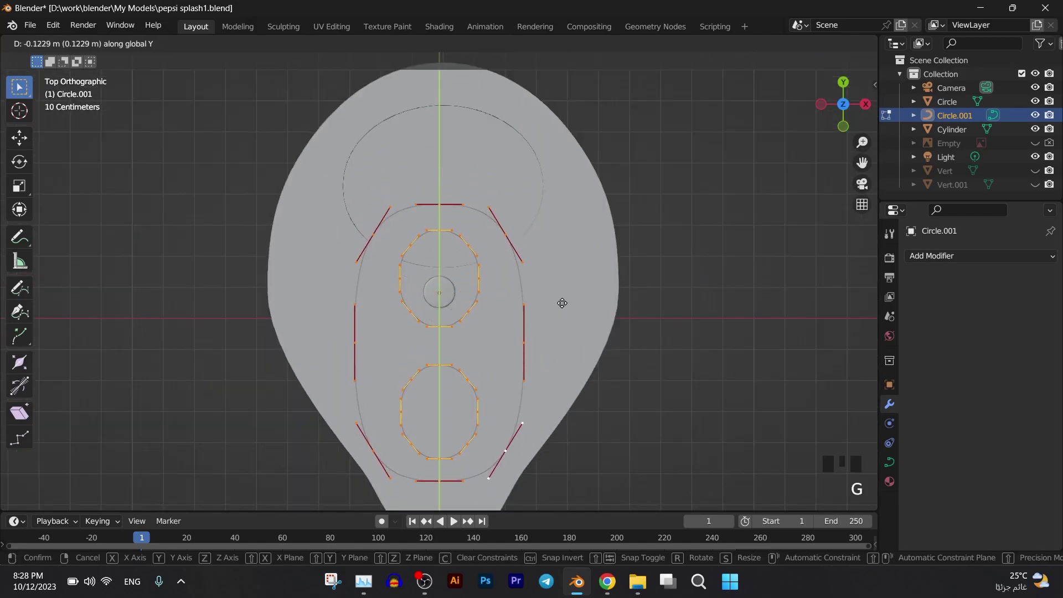
pyautogui.click(566, 354)
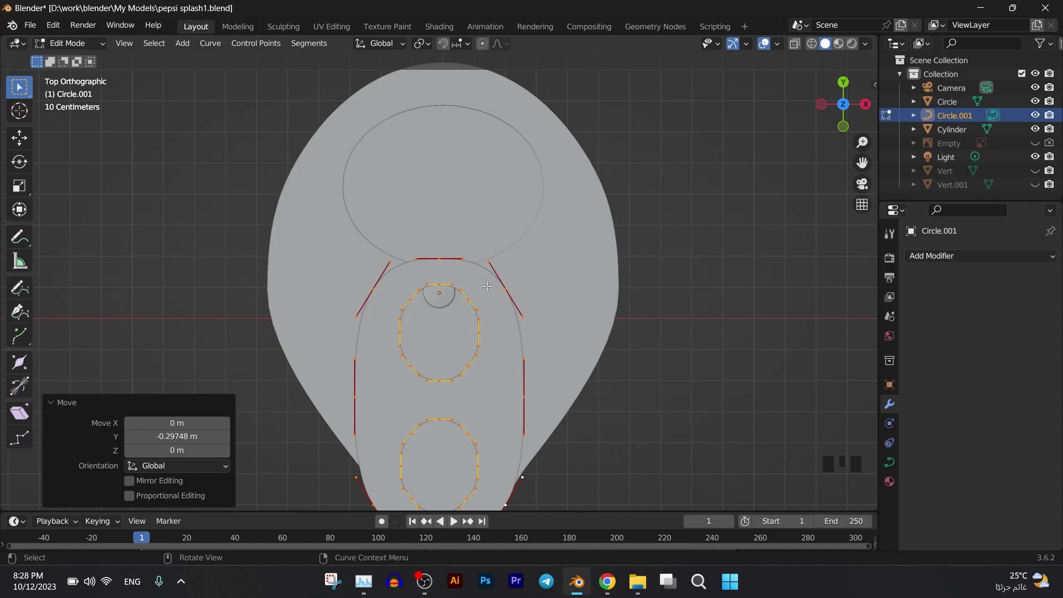
# - Hide the tab curve and move the rivet cylinder 0.023 m along Y towards the panel's oval
pyautogui.press('Tab')
pyautogui.click(439, 293)
pyautogui.press('g')
pyautogui.press('y')
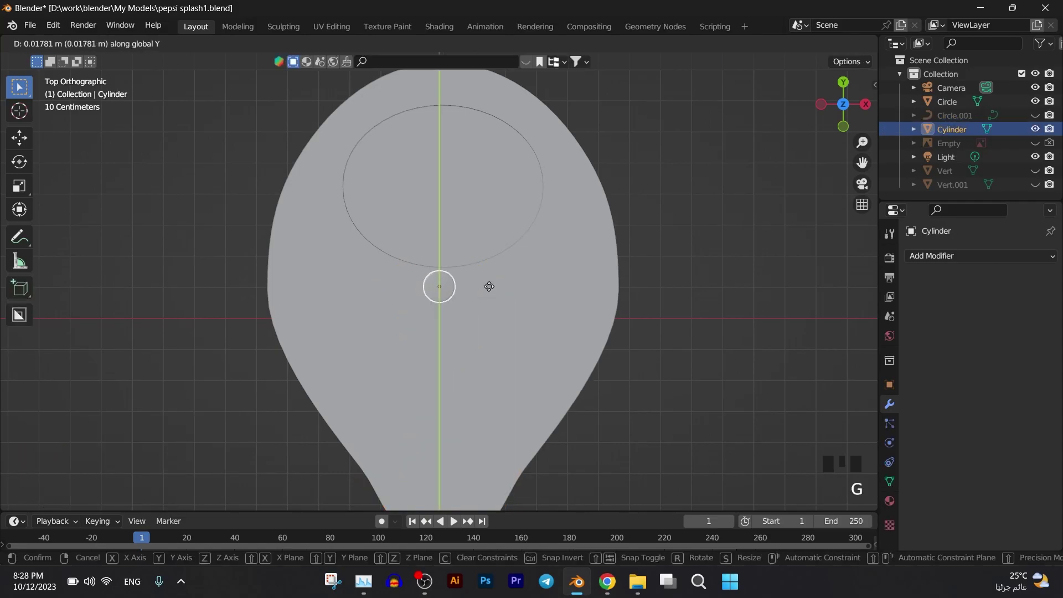
pyautogui.click(489, 287)
# - Toggle the visibility of the can body Vert and of Vert.001 to check the rivet's placement
pyautogui.click(1035, 172)
pyautogui.click(1035, 171)
pyautogui.click(1035, 185)
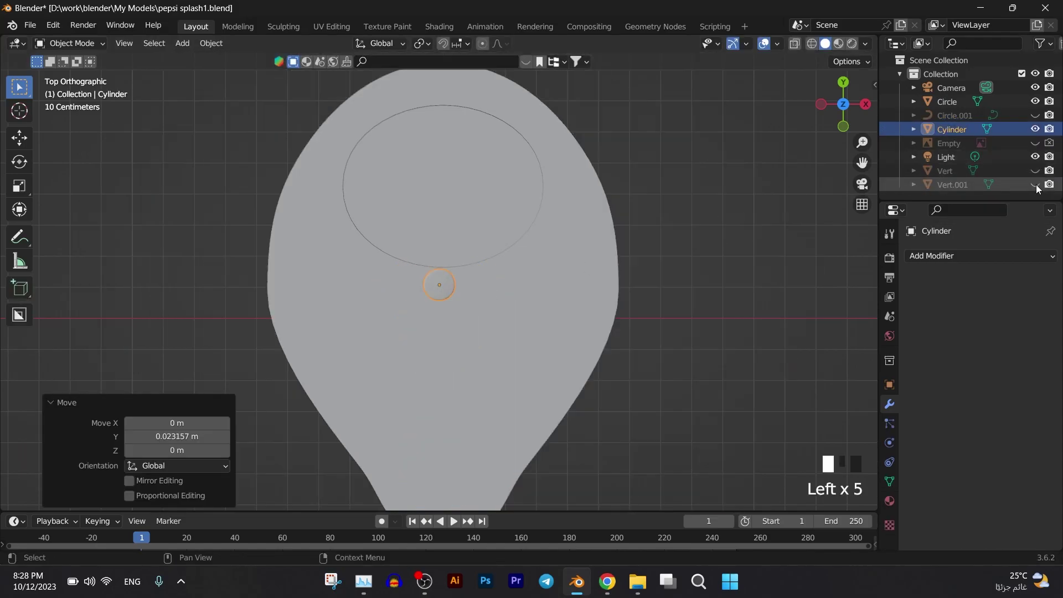
# - Show the tab curve Circle.001, move it along Y over the rivet and scale it down slightly
pyautogui.click(1035, 185)
pyautogui.click(1035, 116)
pyautogui.click(493, 346)
pyautogui.press('g')
pyautogui.press('y')
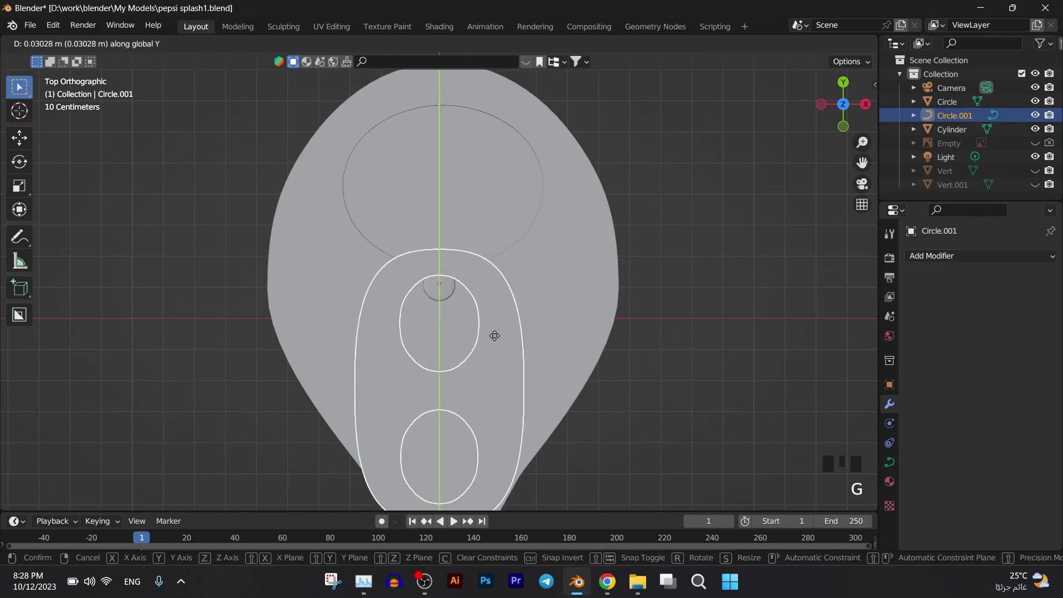
pyautogui.click(498, 321)
pyautogui.press('s')
pyautogui.click(492, 313)
# - Move the three upper points of the tab's outer outline along Y, further over the panel's oval
pyautogui.press('Tab')
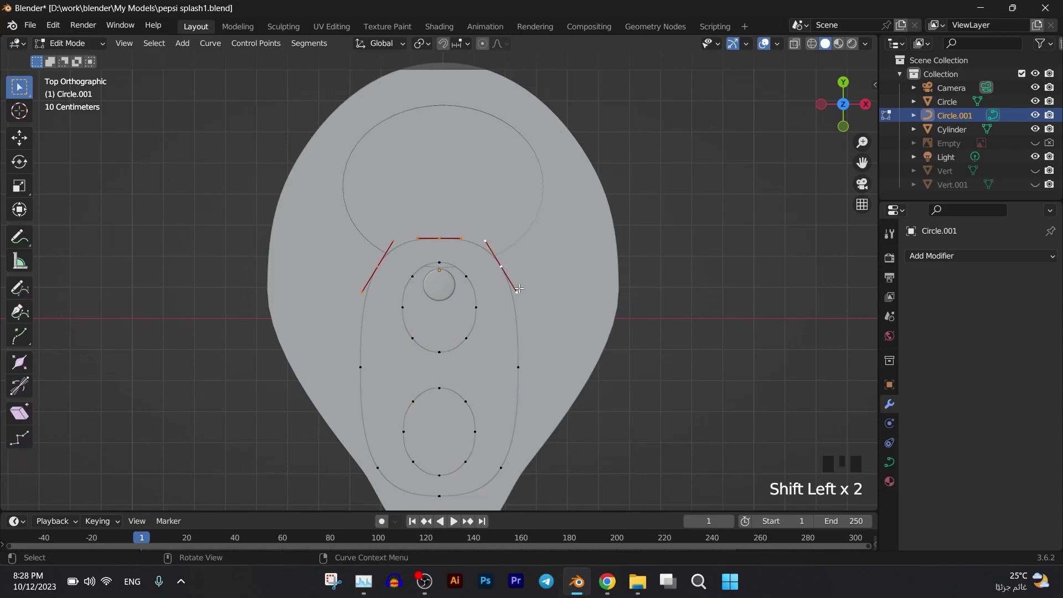
pyautogui.press('g')
pyautogui.press('y')
pyautogui.click(550, 306)
pyautogui.press('Tab')
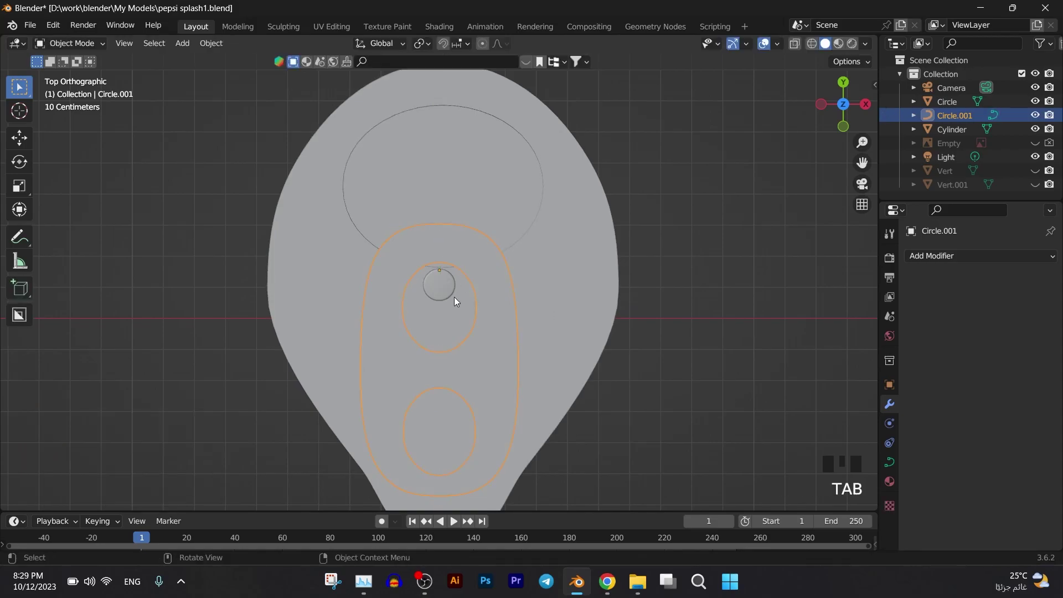
# - Select the rivet cylinder and make the hidden can body Vert and Vert.001 visible again
pyautogui.click(456, 300)
pyautogui.moveTo(456, 300); pyautogui.dragTo(516, 164, button='middle')
pyautogui.click(1035, 184)
pyautogui.click(1034, 170)
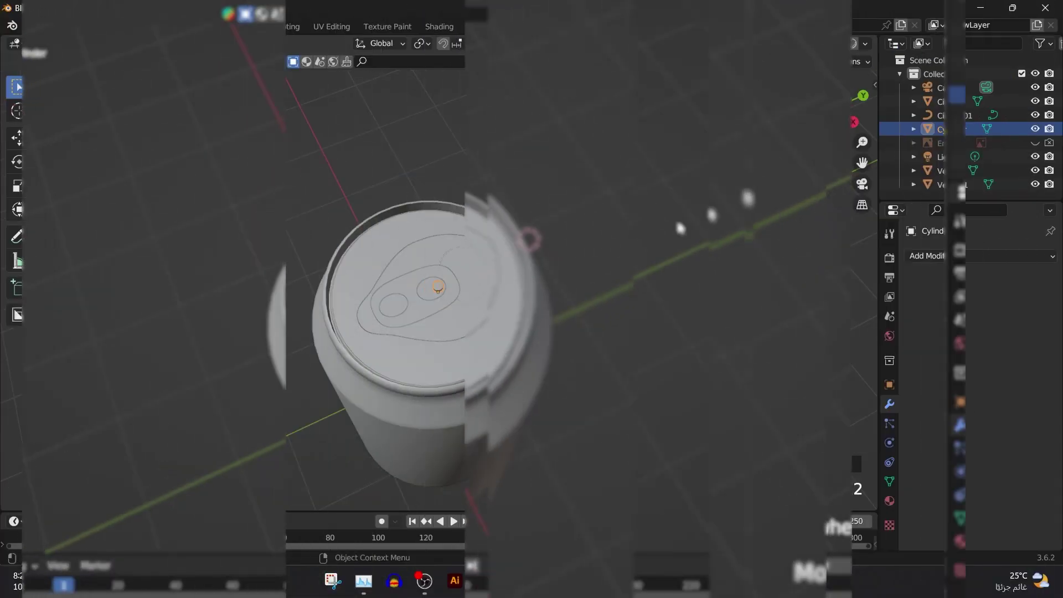
pyautogui.moveTo(592, 123); pyautogui.dragTo(580, 209, button='middle')
# - Fill the open bottom edge loop of the can body Vert with a face
pyautogui.click(554, 244)
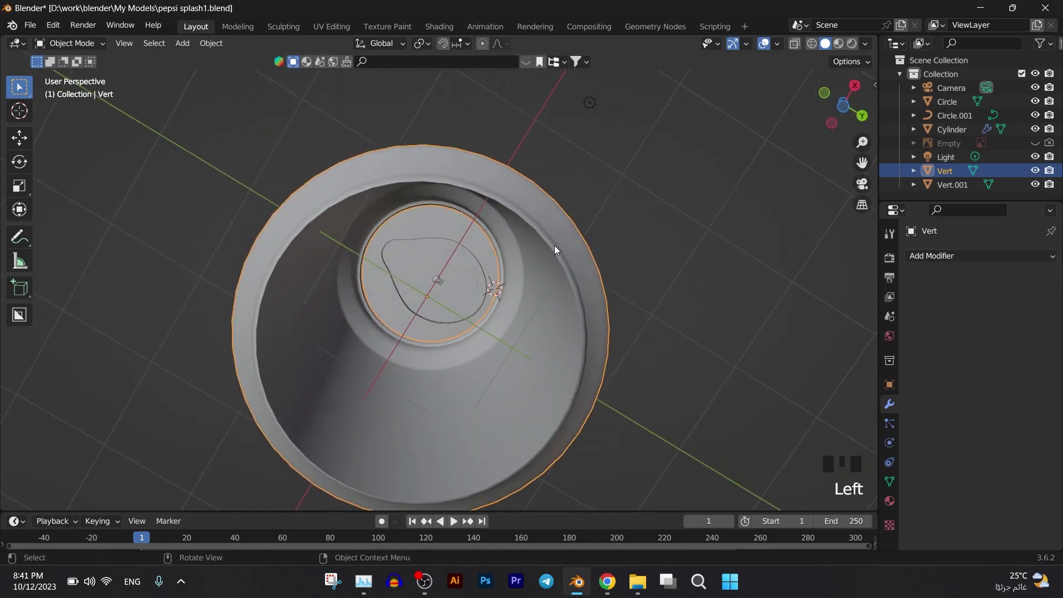
pyautogui.press('Tab')
pyautogui.scroll(-4, 553, 244)
pyautogui.press('f')
pyautogui.scroll(4, 526, 349)
pyautogui.keyDown('shift'); pyautogui.moveTo(526, 349); pyautogui.dragTo(608, 302, button='middle'); pyautogui.keyUp('shift')
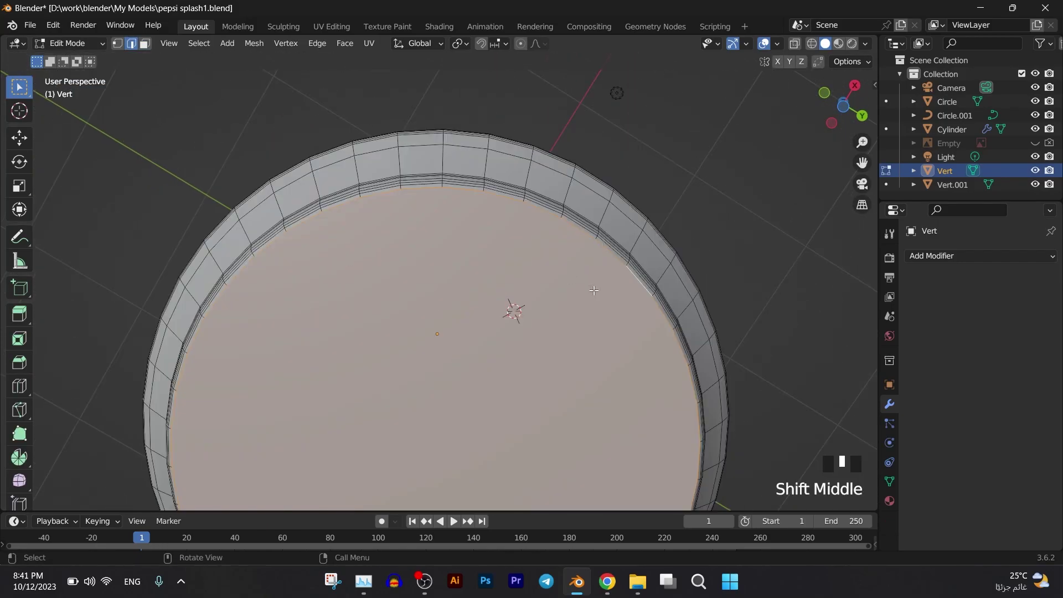
# - Inset the can's bottom face about 0.041 m and extrude it about 0.065 m along its normal
pyautogui.press('i')
pyautogui.click(617, 294)
pyautogui.press('e')
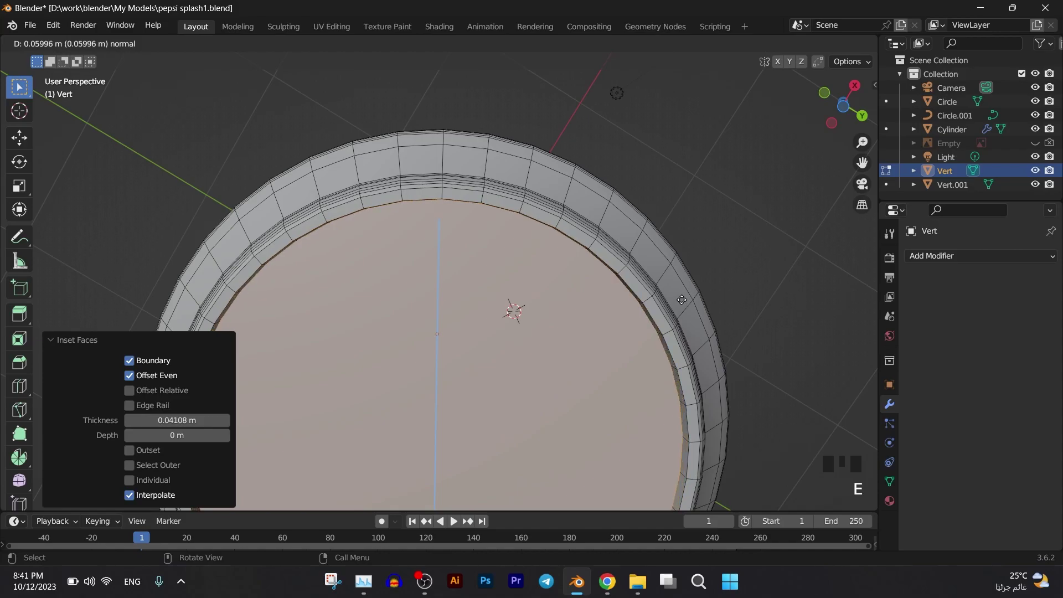
pyautogui.click(681, 299)
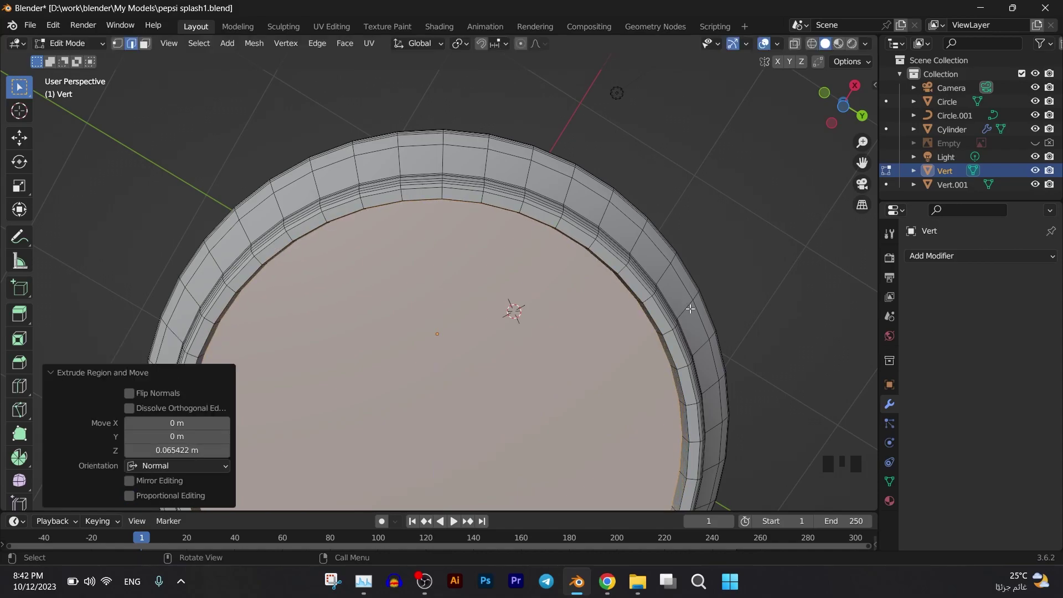
# - Inset the recessed bottom face about 0.633 m and move the inner face about -0.095 m along Z
pyautogui.press('i')
pyautogui.click(539, 397)
pyautogui.moveTo(539, 397); pyautogui.dragTo(576, 69, button='middle')
pyautogui.press('g')
pyautogui.press('z')
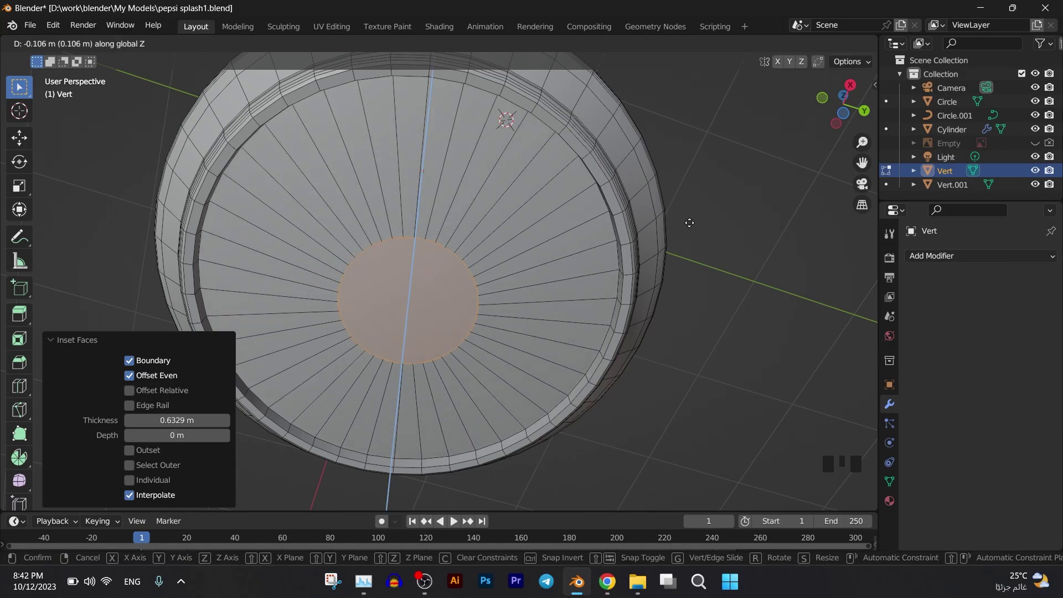
pyautogui.click(692, 218)
# - Move the inner bottom face about 0.034 m along Z in a wireframe back view
pyautogui.click(864, 111)
pyautogui.scroll(2, 503, 275)
pyautogui.keyDown('shift'); pyautogui.moveTo(503, 275); pyautogui.dragTo(650, 159, button='middle'); pyautogui.keyUp('shift')
pyautogui.scroll(2, 539, 227)
pyautogui.press('g')
pyautogui.press('z')
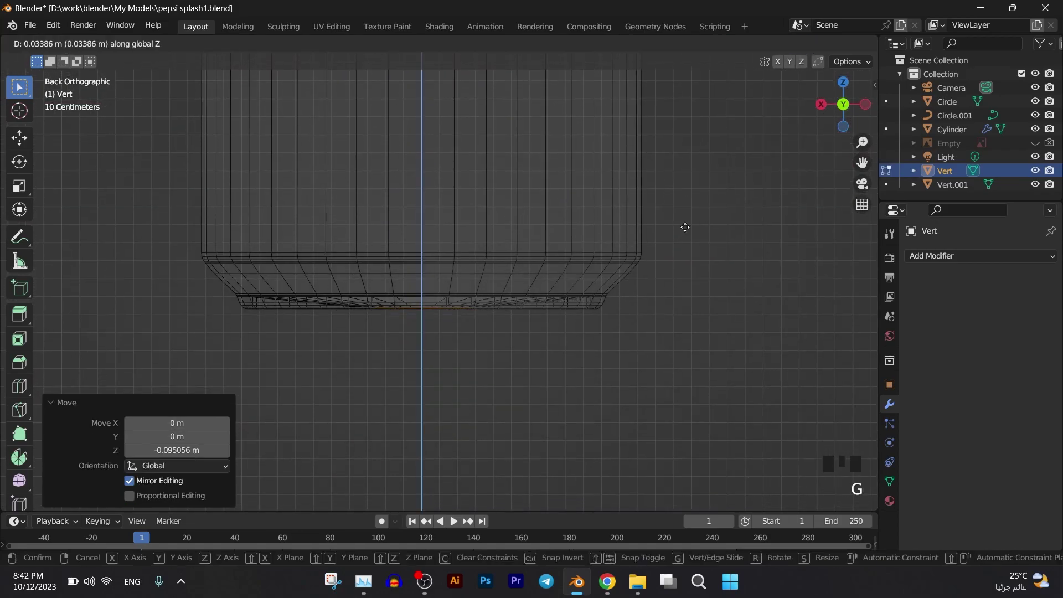
pyautogui.click(687, 224)
pyautogui.press('z')
# - Add a Subdivision Surface modifier to the can body and set its viewport levels to 3
pyautogui.moveTo(717, 266)
pyautogui.mouseDown(button='middle')
pyautogui.moveTo(707, 276)
pyautogui.moveTo(739, 284)
pyautogui.mouseUp(button='middle')
pyautogui.press('Tab')
pyautogui.click(966, 255)
pyautogui.click(795, 502)
pyautogui.click(1029, 320)
pyautogui.click(1030, 320)
pyautogui.click(1029, 320)
pyautogui.click(1029, 320)
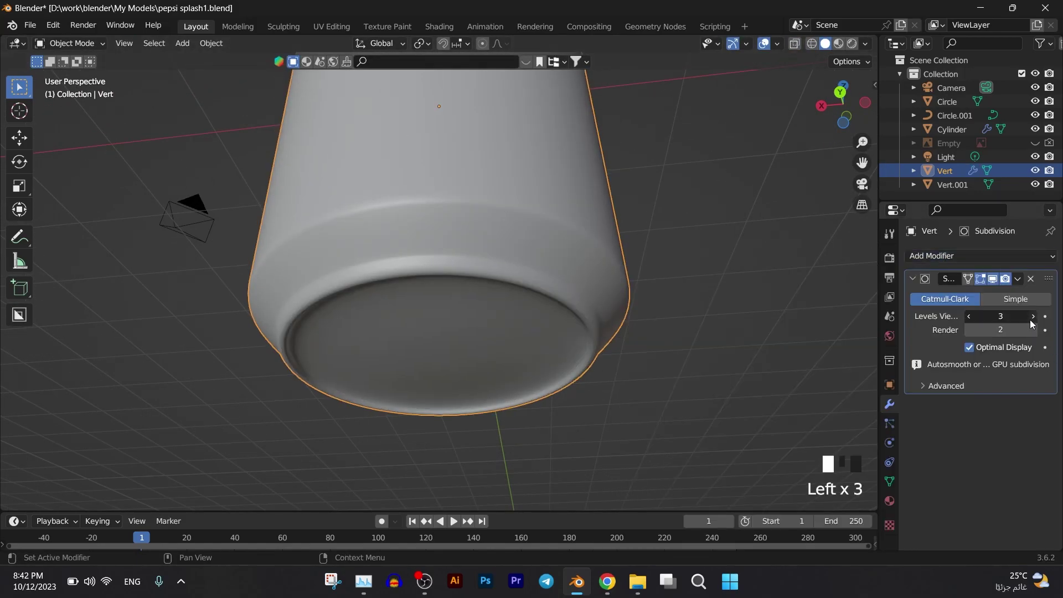
pyautogui.moveTo(719, 237); pyautogui.dragTo(635, 229, button='middle')
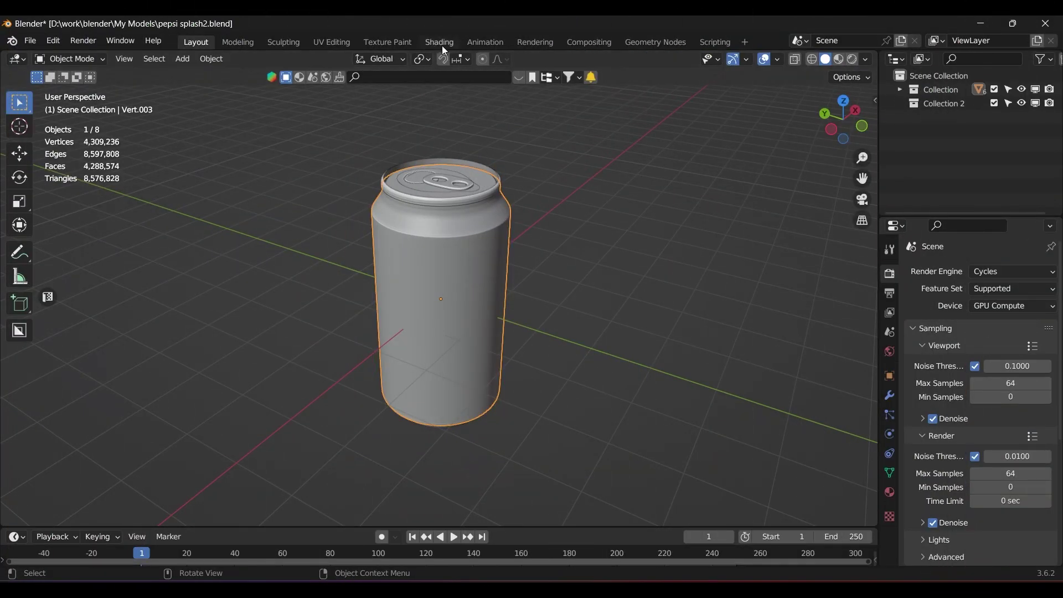
# - Add a mapped Image Texture setup to the can's Principled BSDF in the Shading workspace and load the Pepsi logo JPG
pyautogui.click(440, 43)
pyautogui.click(549, 353)
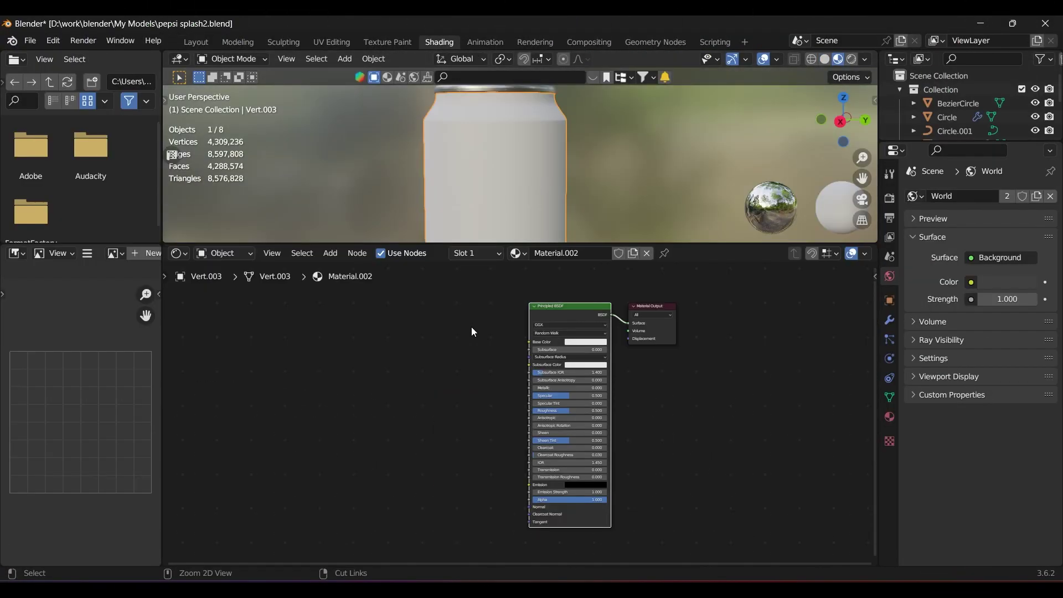
pyautogui.hotkey('ctrl', 't')
pyautogui.scroll(2, 460, 374)
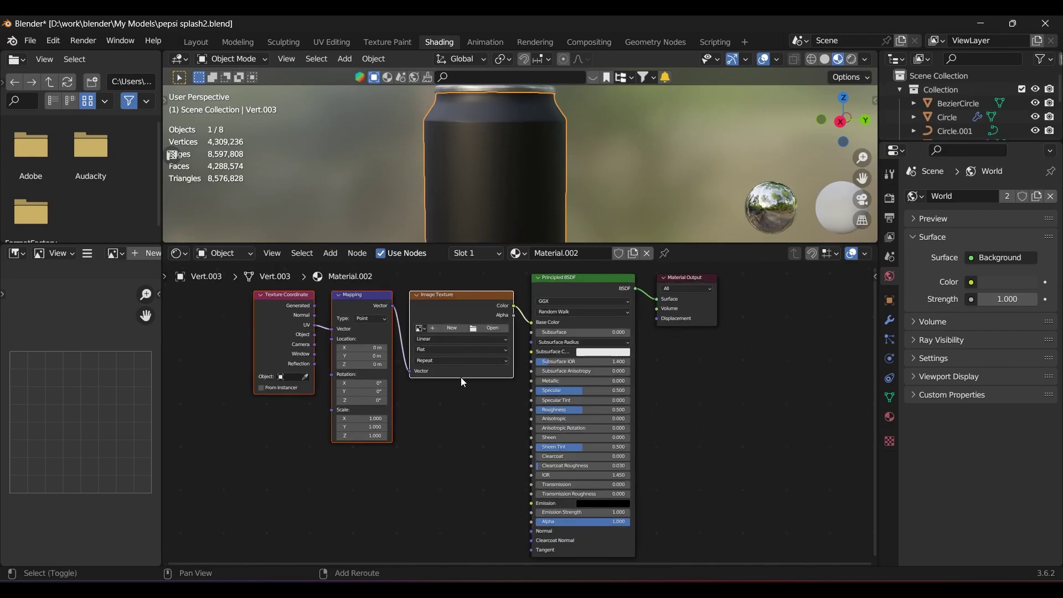
pyautogui.click(499, 396)
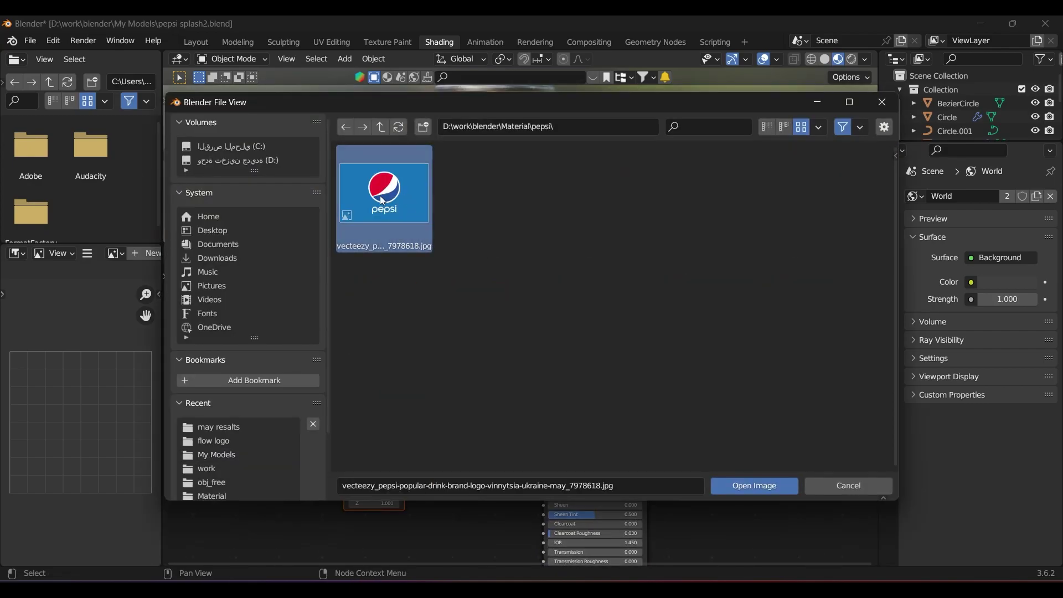
pyautogui.doubleClick(381, 195)
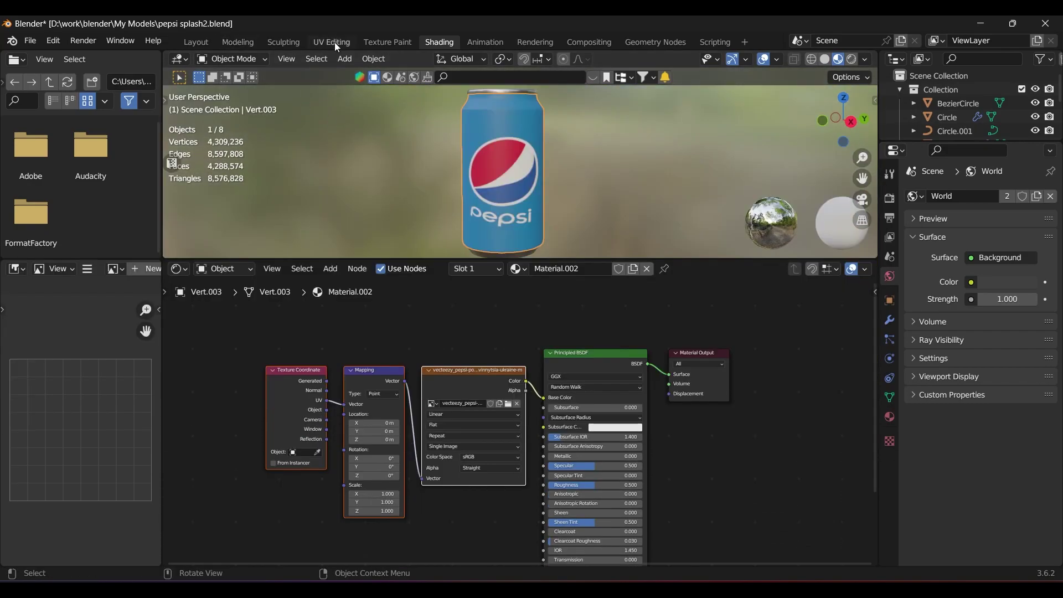
# - Unwrap the selected side faces of the can Vert.003 in the UV Editing workspace
pyautogui.click(332, 43)
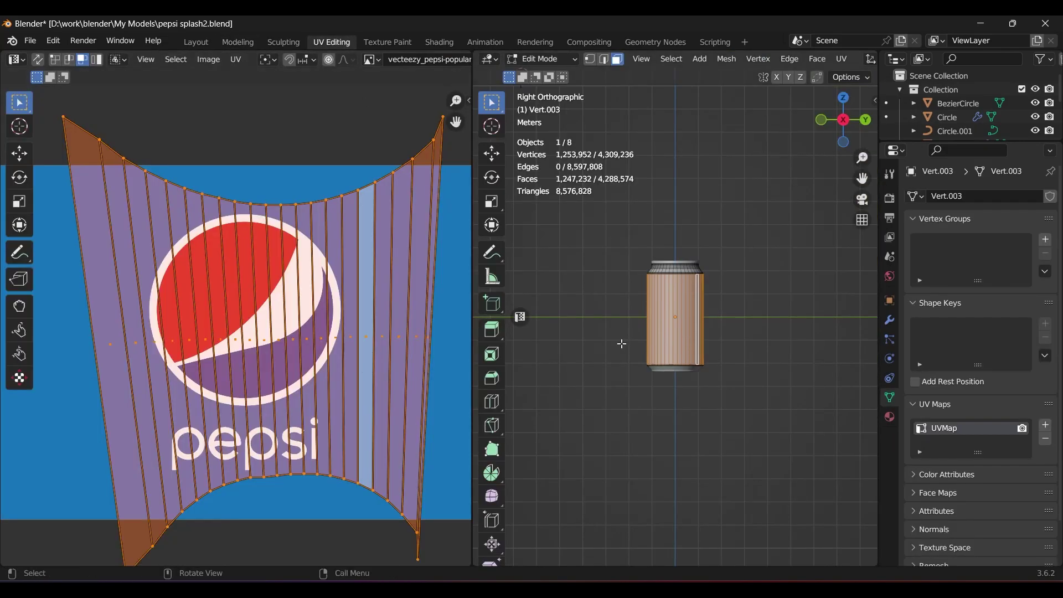
pyautogui.press('u')
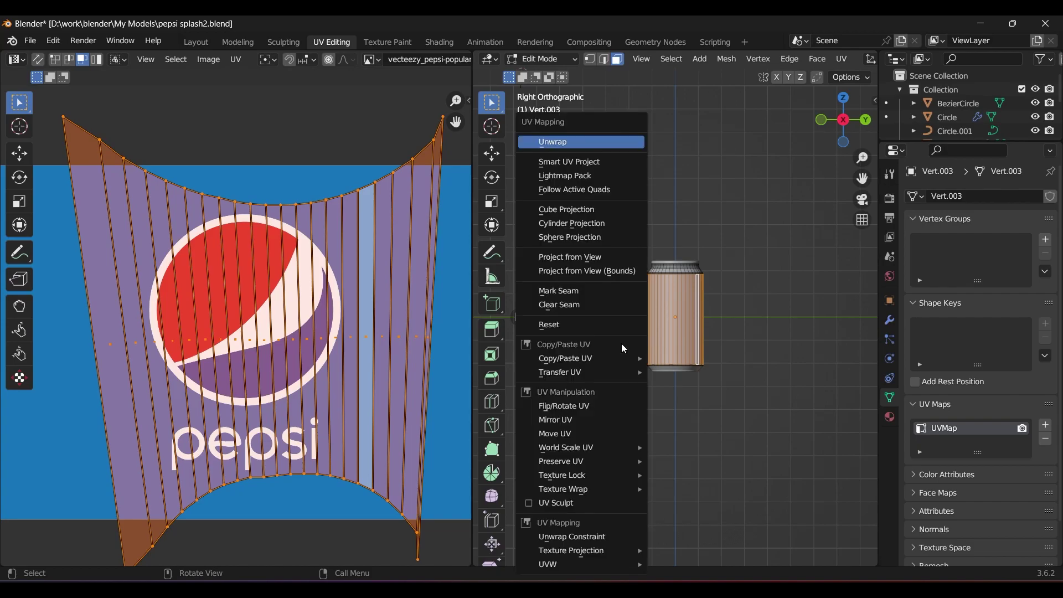
pyautogui.click(572, 143)
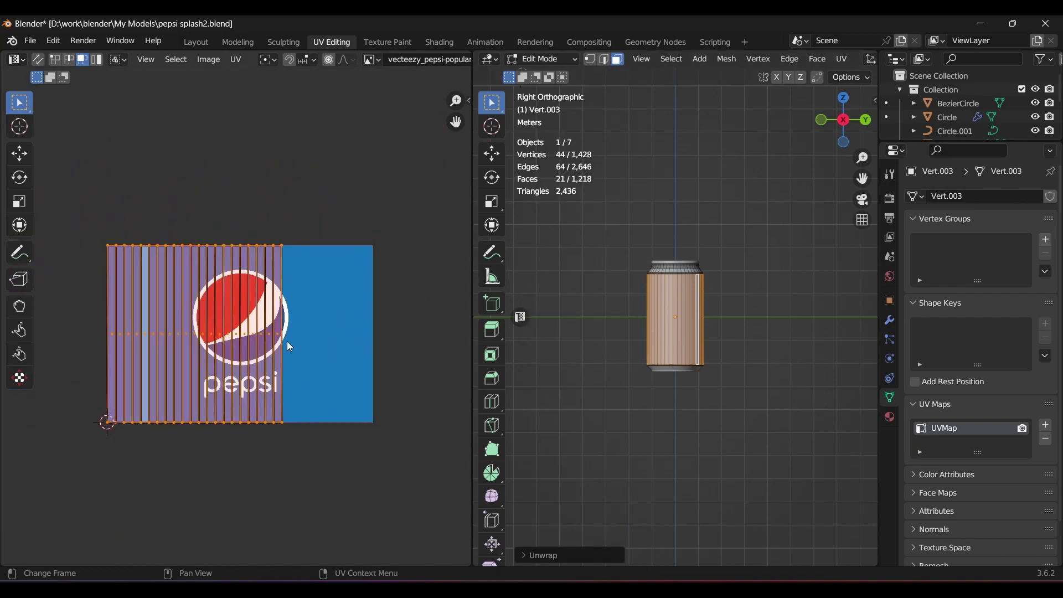
# - Move the UV island about 0.29 along X over the logo, and scale it negatively along X using a textured preview
pyautogui.press('x')
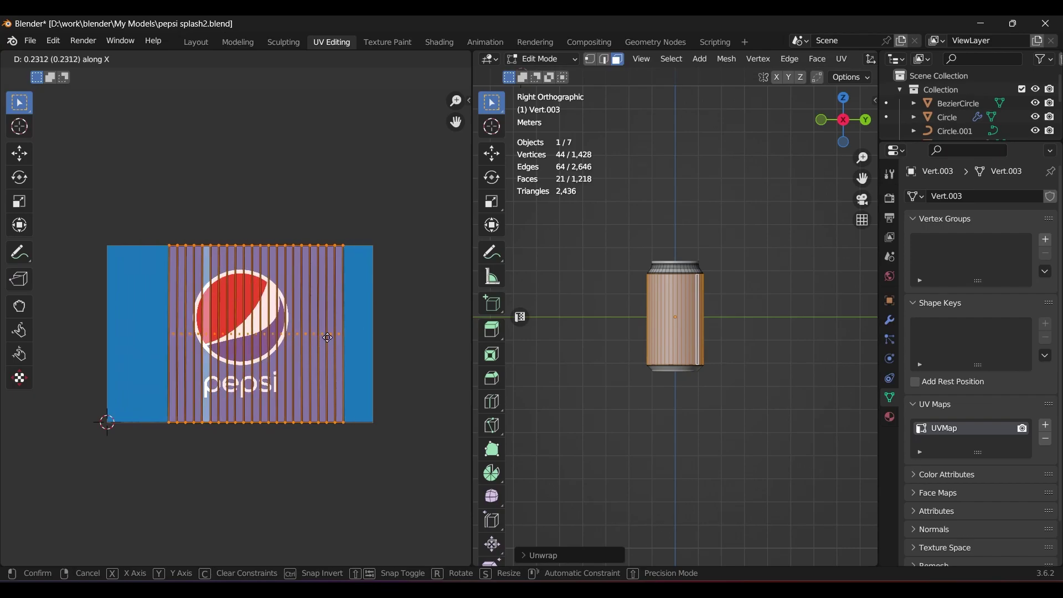
pyautogui.click(325, 337)
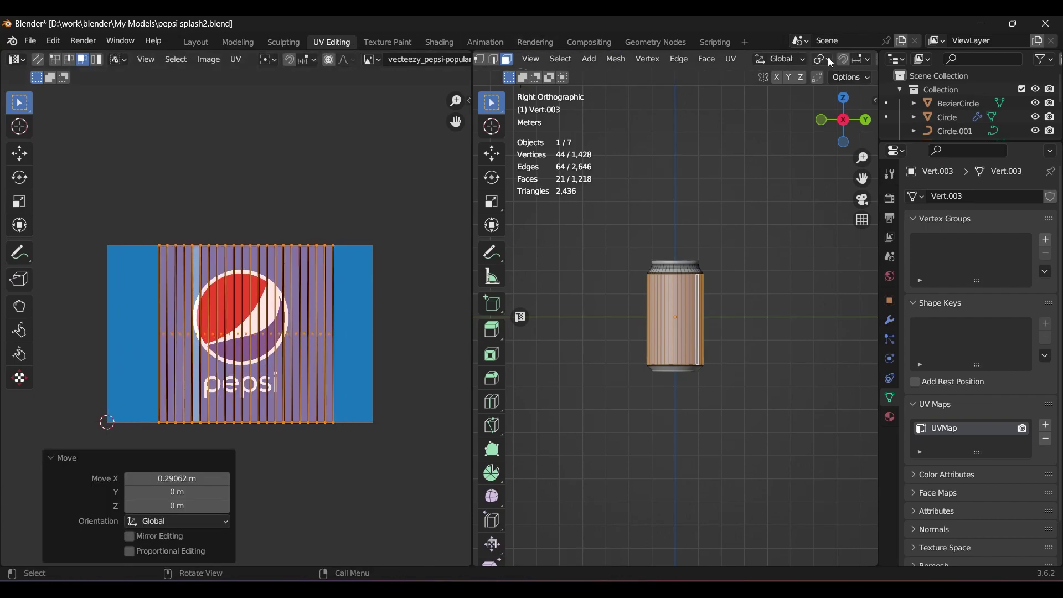
pyautogui.click(838, 61)
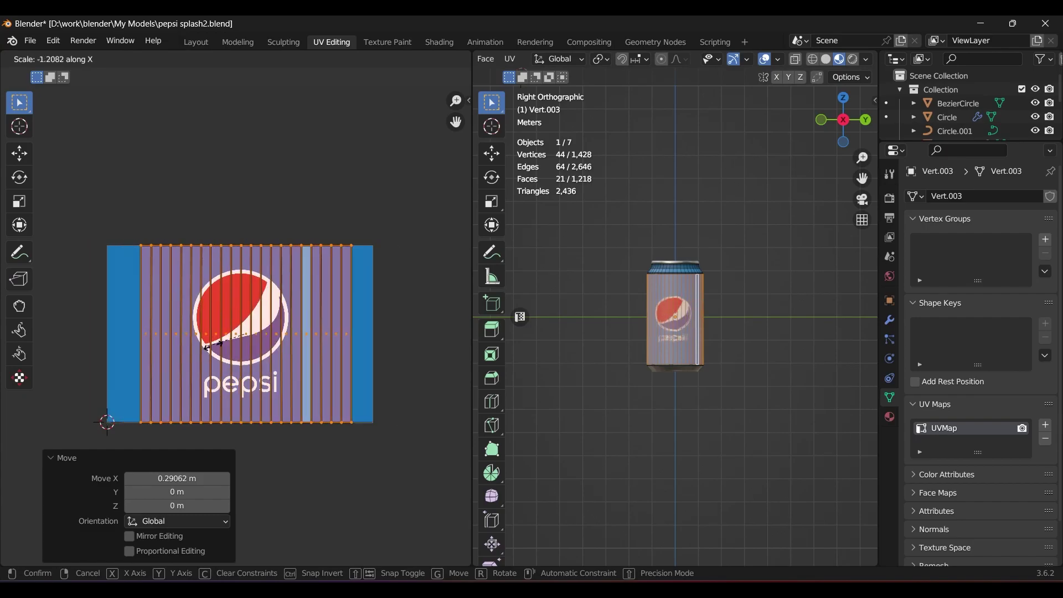
pyautogui.click(263, 344)
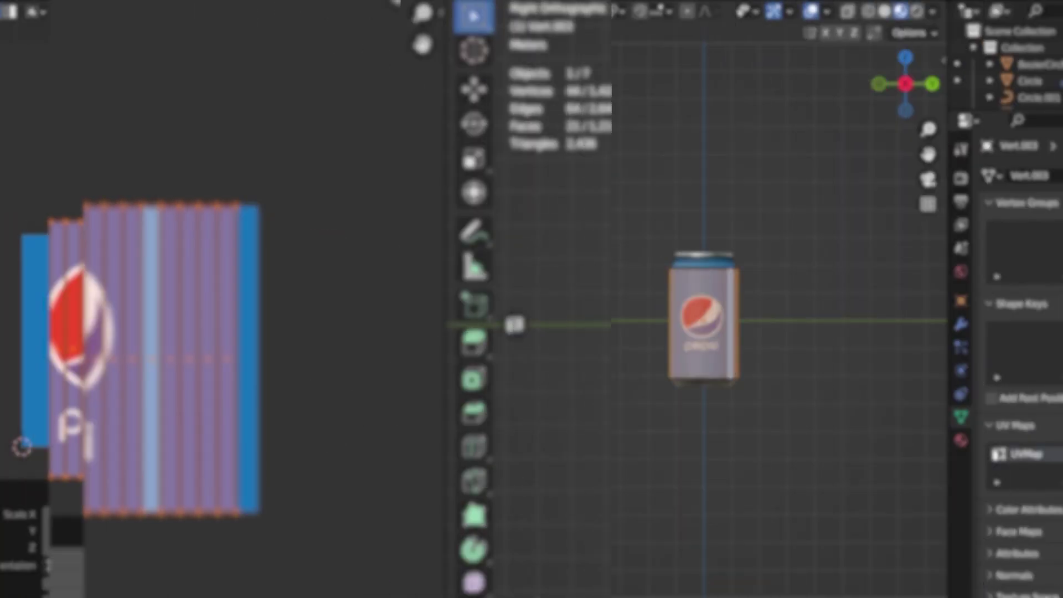